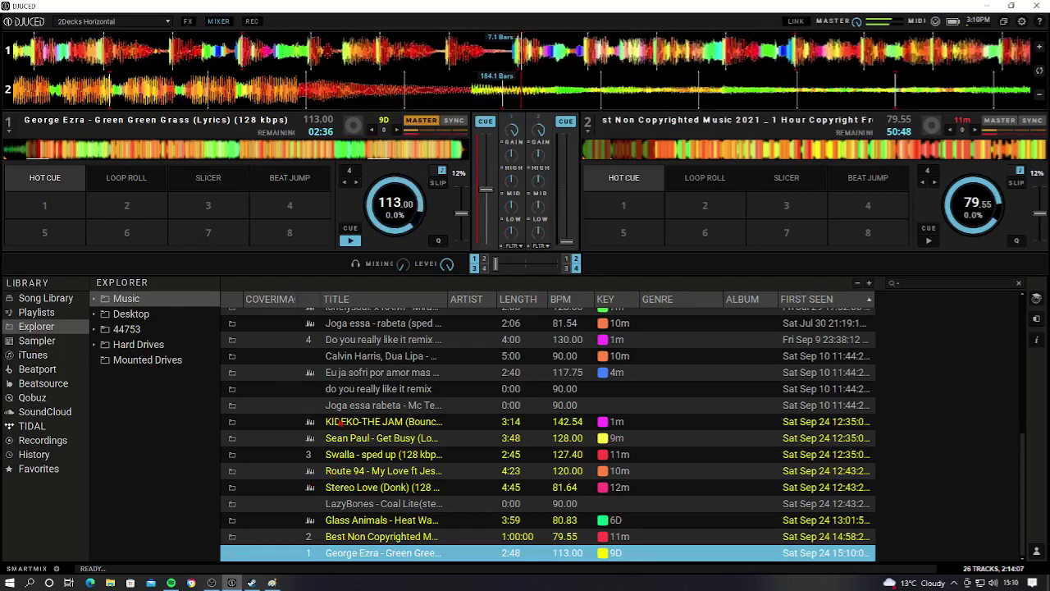
# - Load the track "Do you really like it remix" from the Music folder onto deck 2
pyautogui.scroll(1, 326, 448)
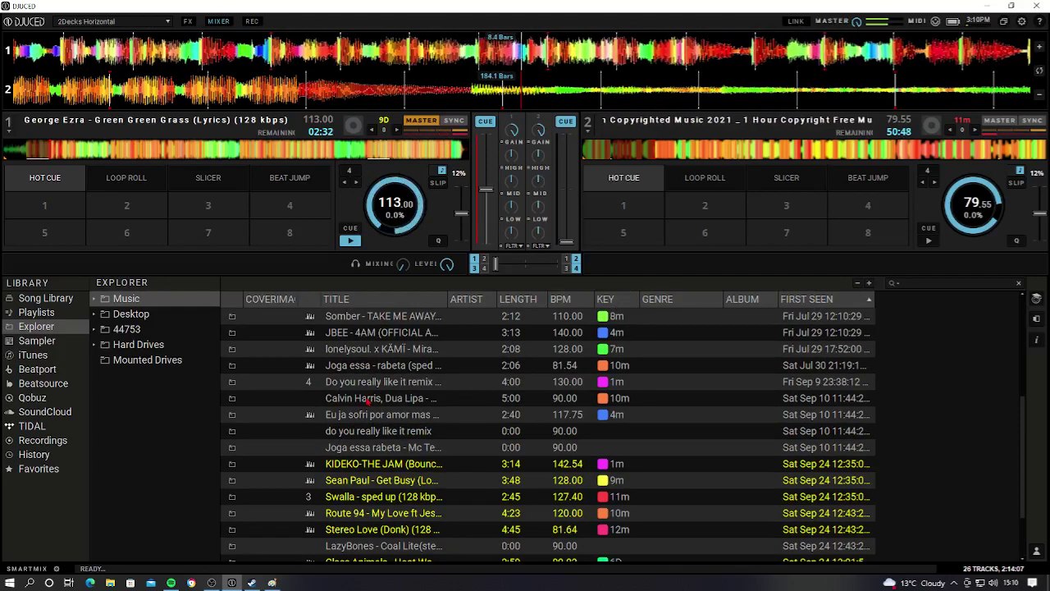
pyautogui.scroll(2, 368, 401)
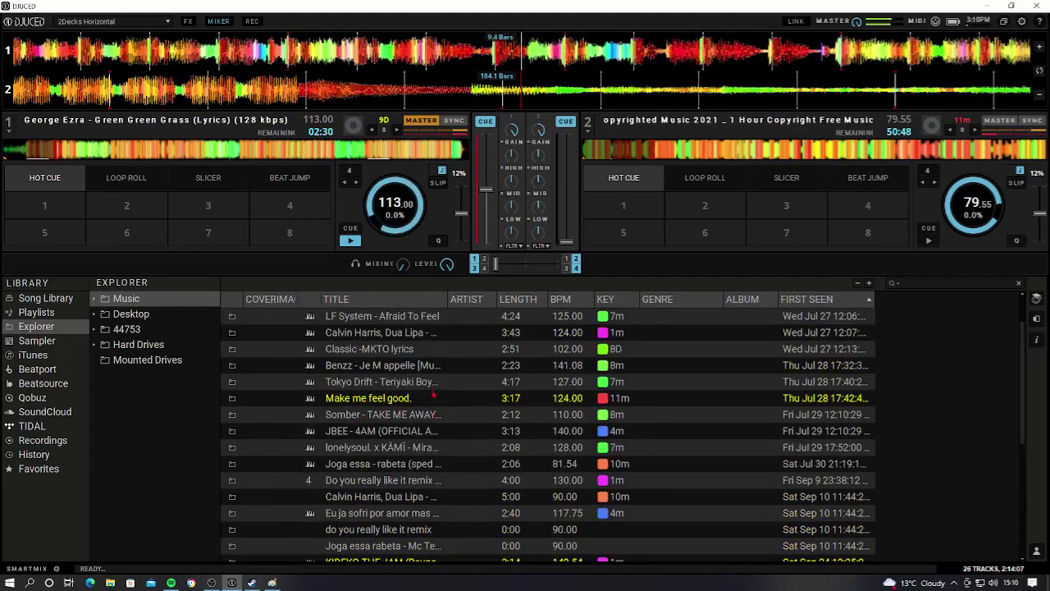
pyautogui.doubleClick(406, 480)
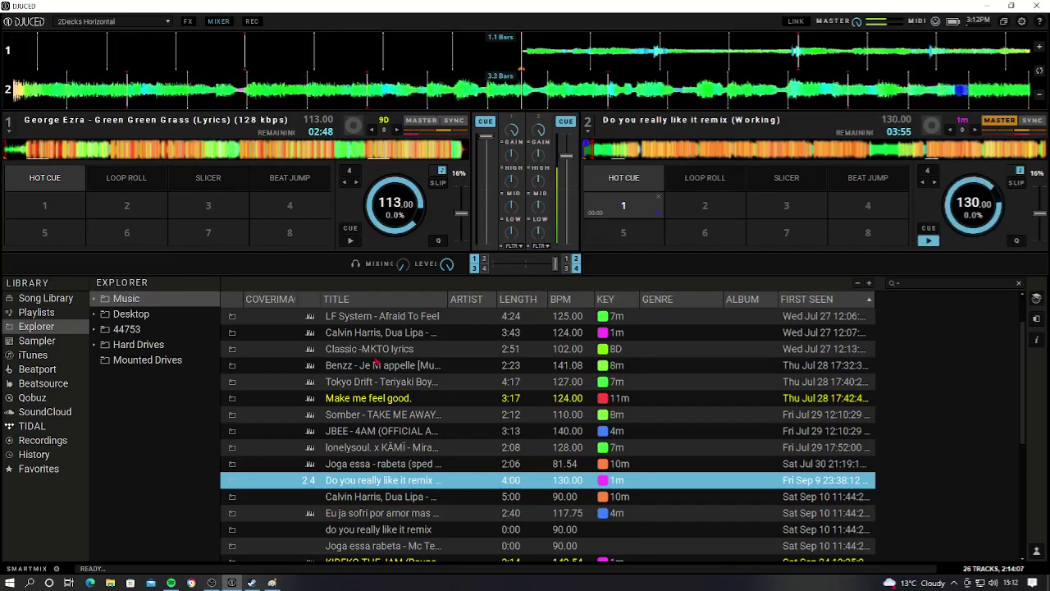
# - Load "LF System - Afraid To Feel" onto deck 1 and play it, and load "Classic -MKTO lyrics" onto deck 2
pyautogui.doubleClick(358, 321)
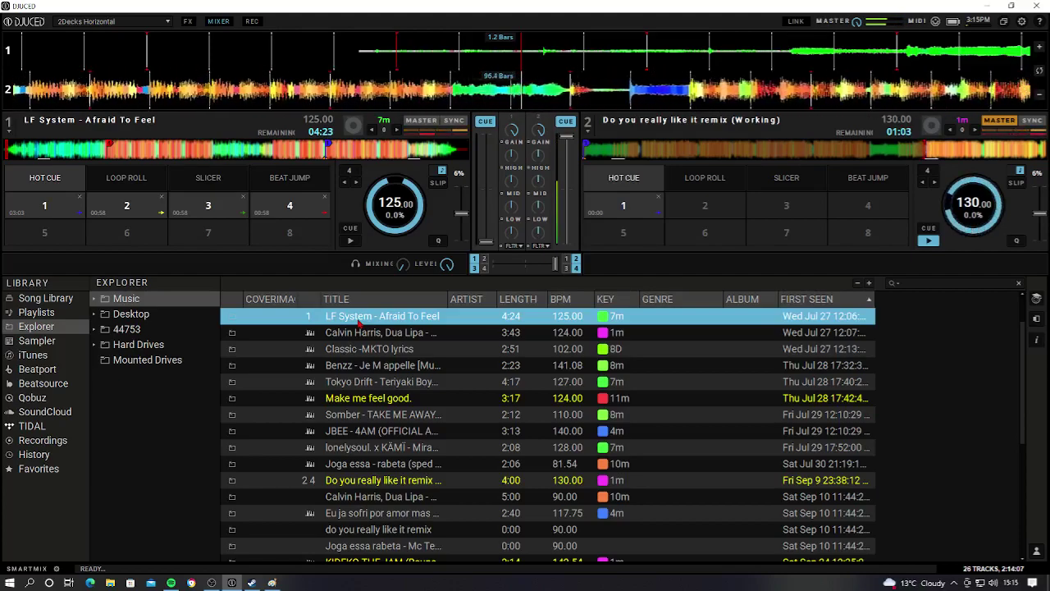
pyautogui.press('space')
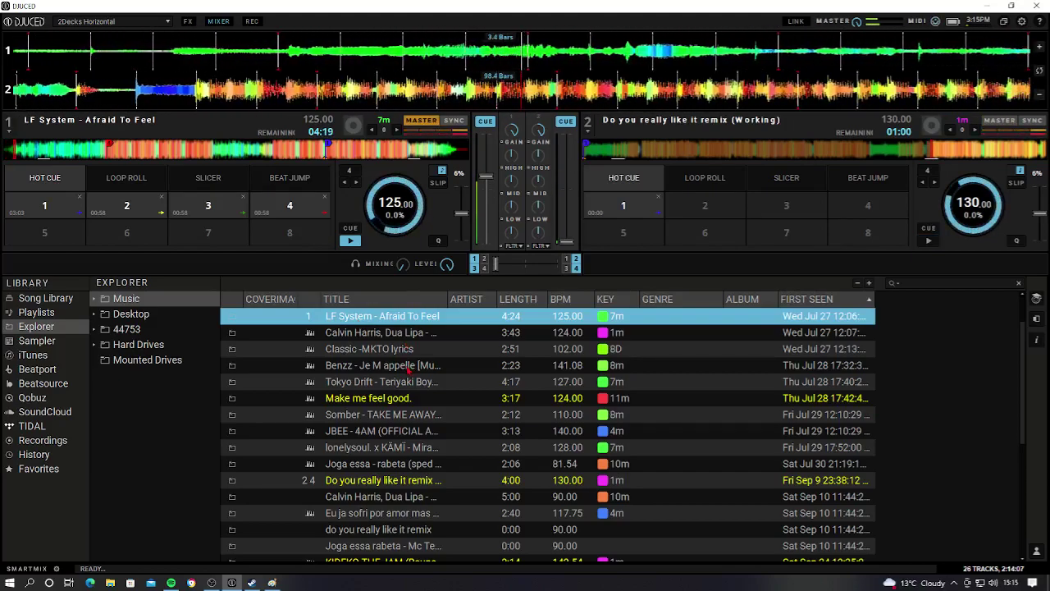
pyautogui.doubleClick(430, 351)
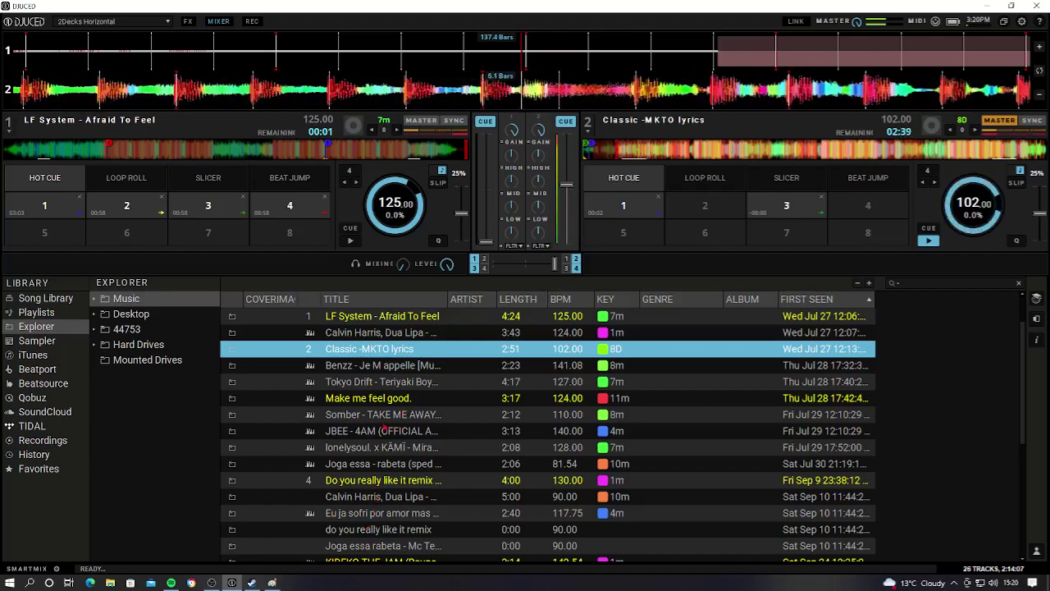
# - Load "Calvin Harris, Dua Lipa - One Kiss (Official Video)" onto deck 1 and start playing it
pyautogui.doubleClick(324, 334)
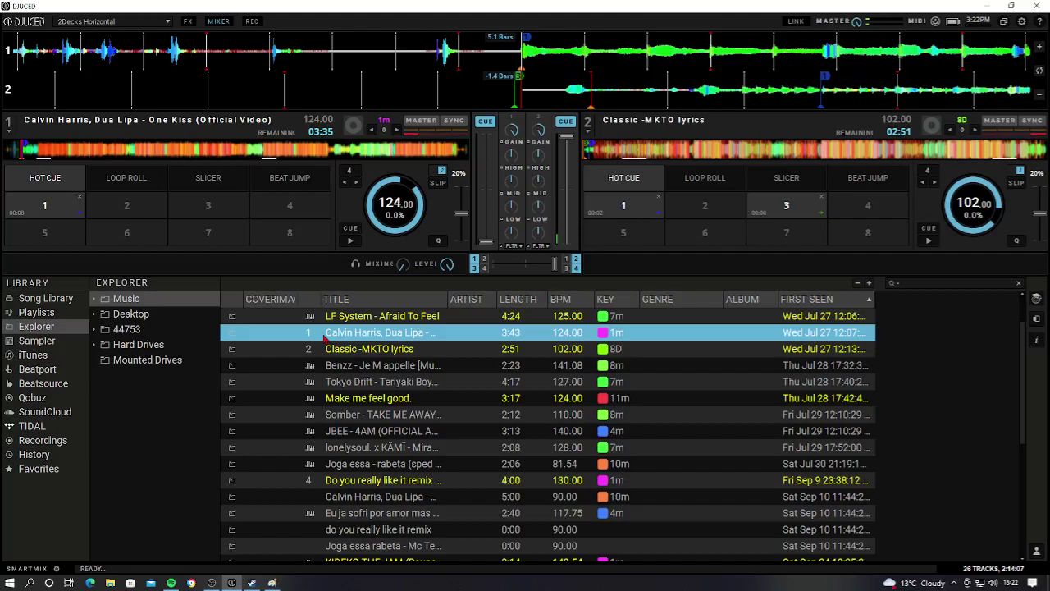
pyautogui.press('space')
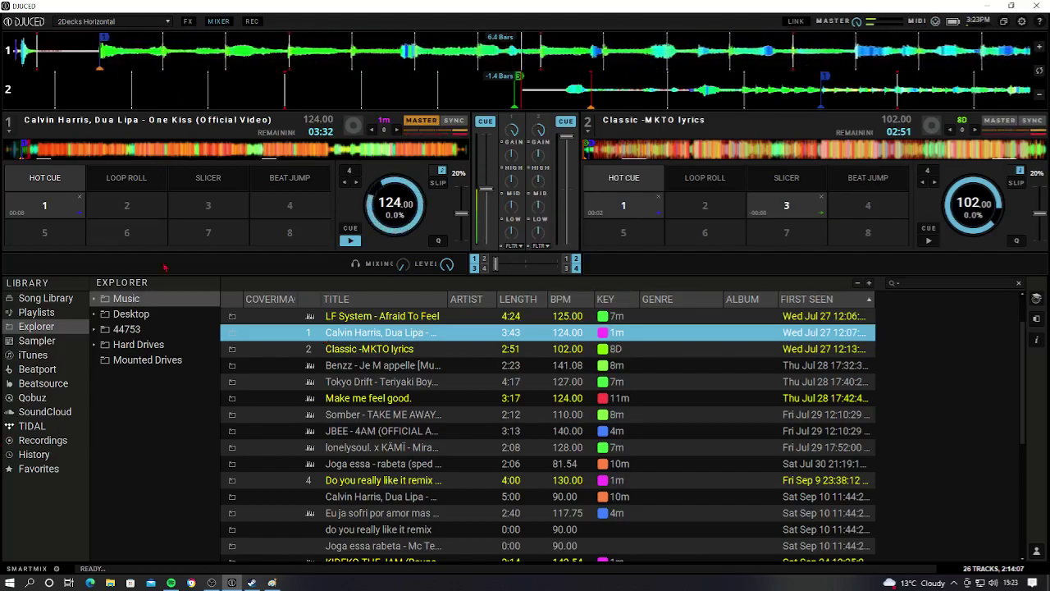
# - Load "Love Inc. - You re a Superstar" from the Playlists > Worship folder onto deck 2 and return to the Music folder
pyautogui.click(161, 301)
pyautogui.click(152, 328)
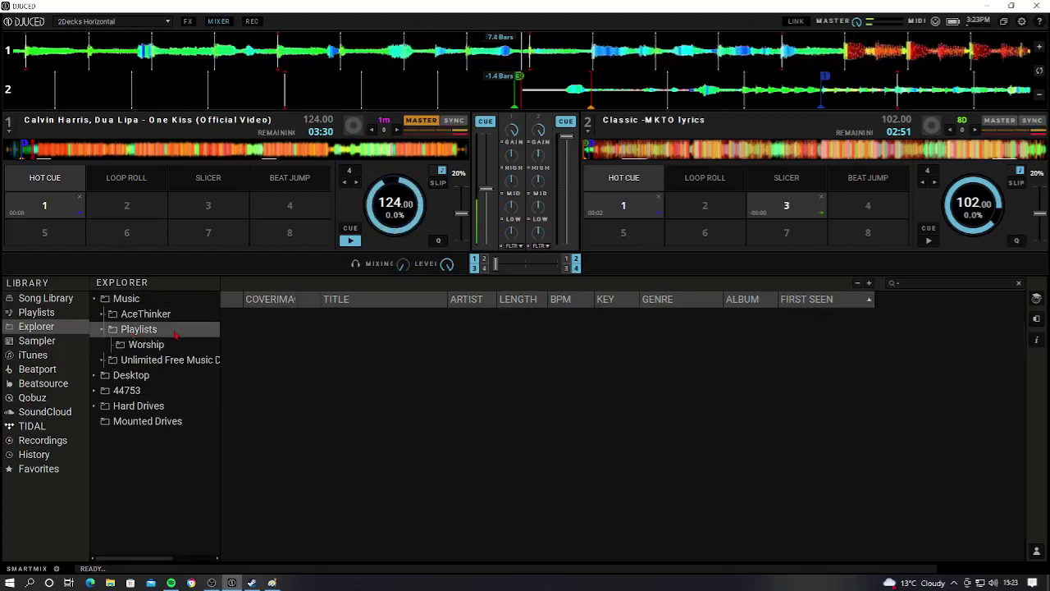
pyautogui.click(159, 345)
pyautogui.doubleClick(384, 332)
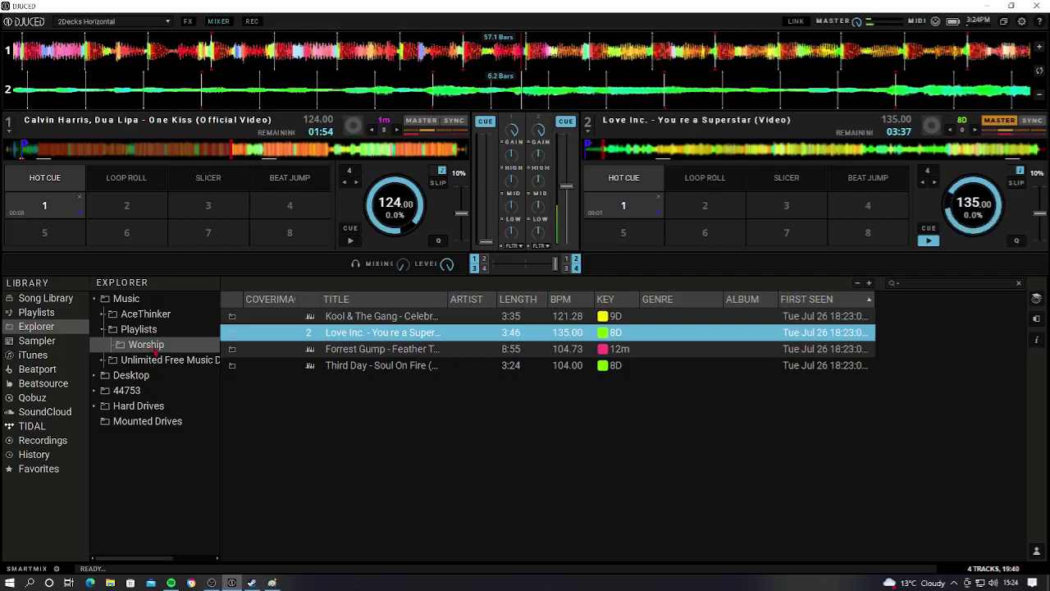
pyautogui.click(126, 297)
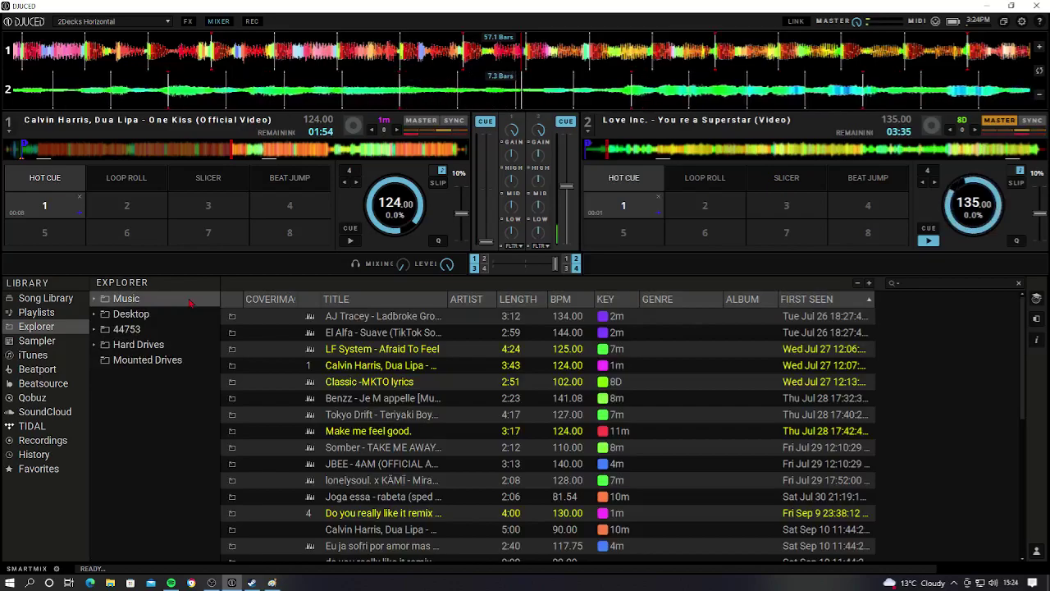
# - Switch to Microsoft Edge and go to youtube.com
pyautogui.click(90, 582)
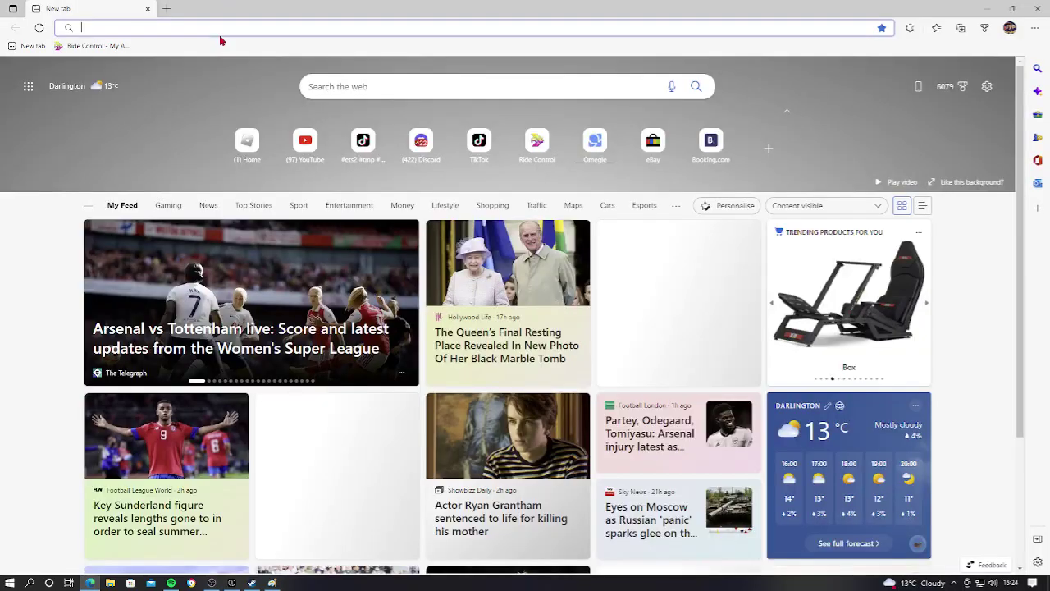
pyautogui.click(230, 31)
pyautogui.write('youtube.com')
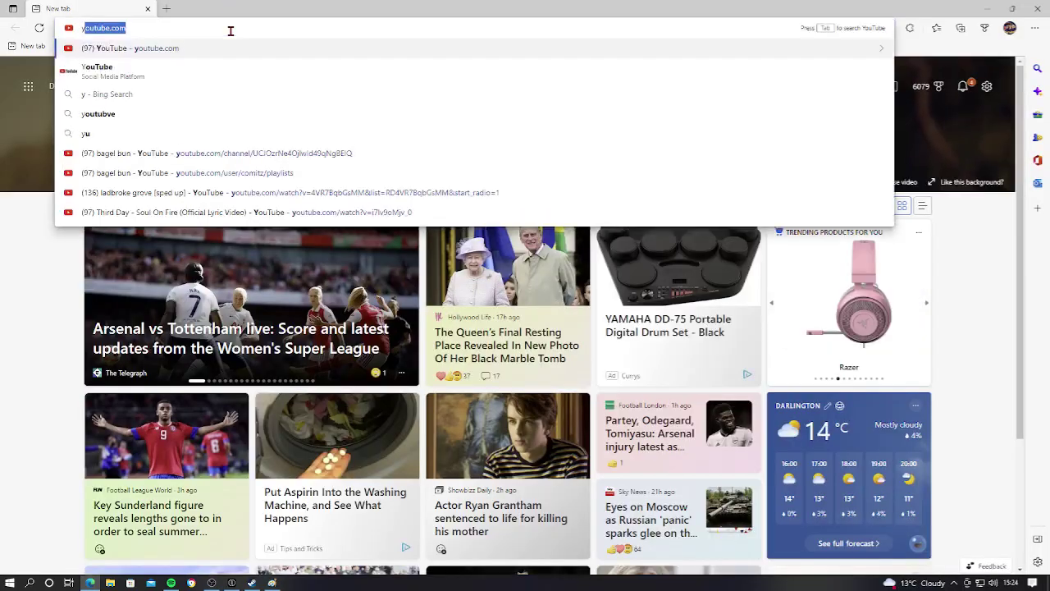
pyautogui.press('Return')
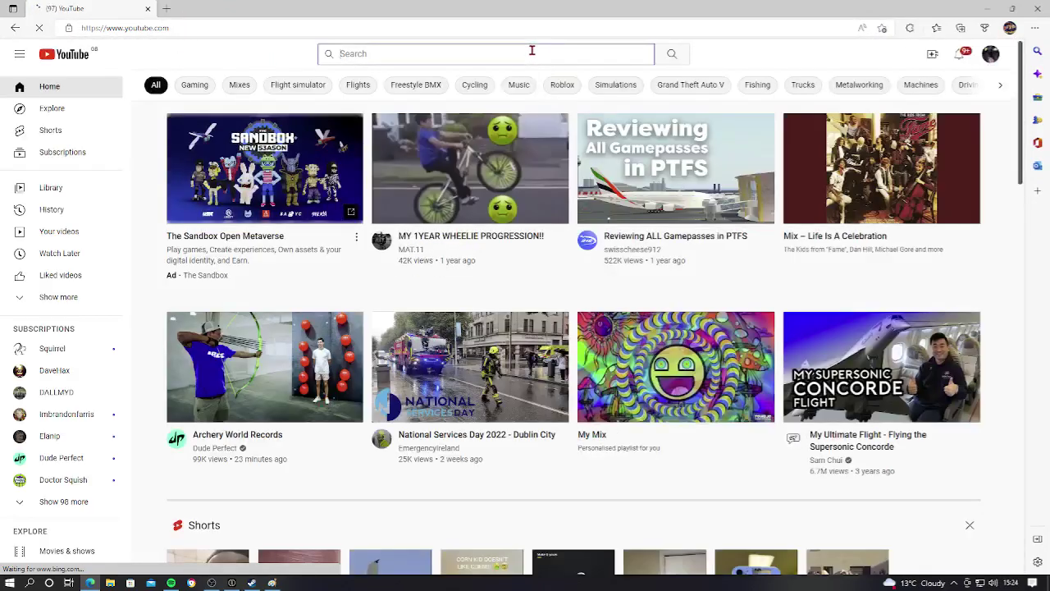
# - Search YouTube for "george ezra"
pyautogui.click(532, 51)
pyautogui.write('geo')
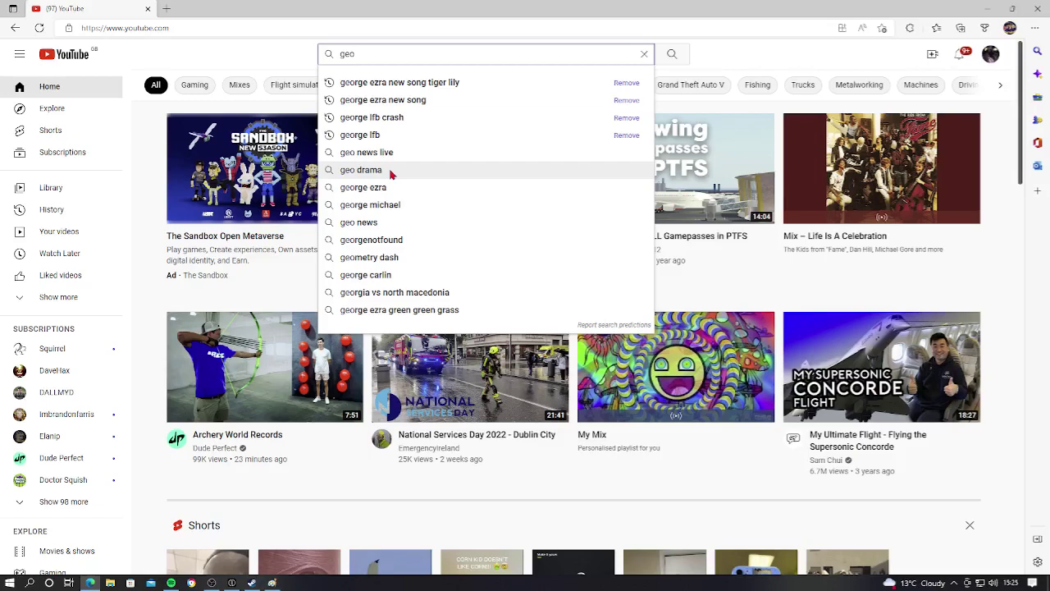
pyautogui.write('rge e')
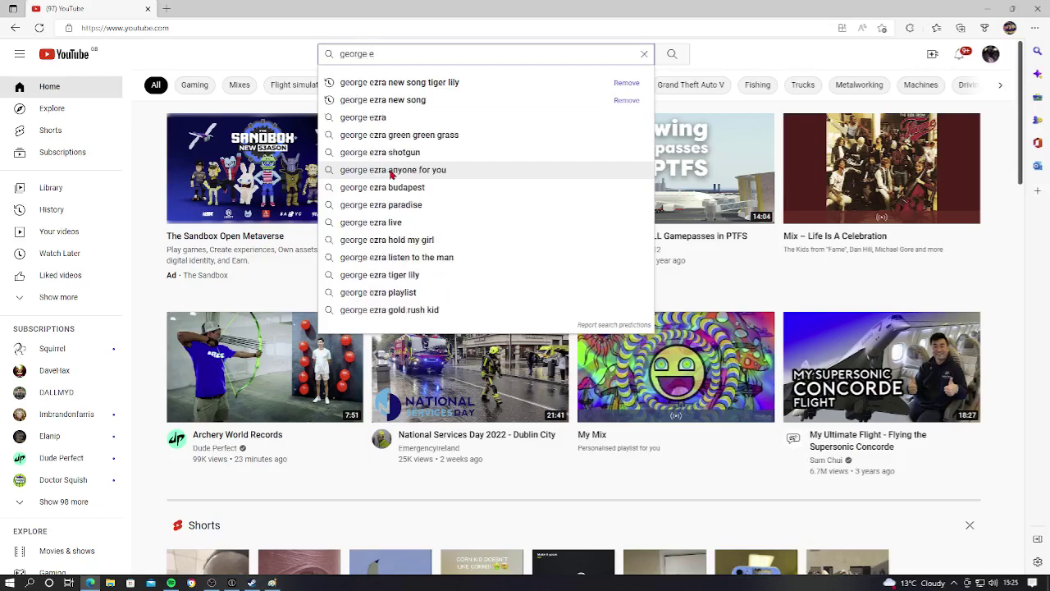
pyautogui.write('zra')
pyautogui.press('Return')
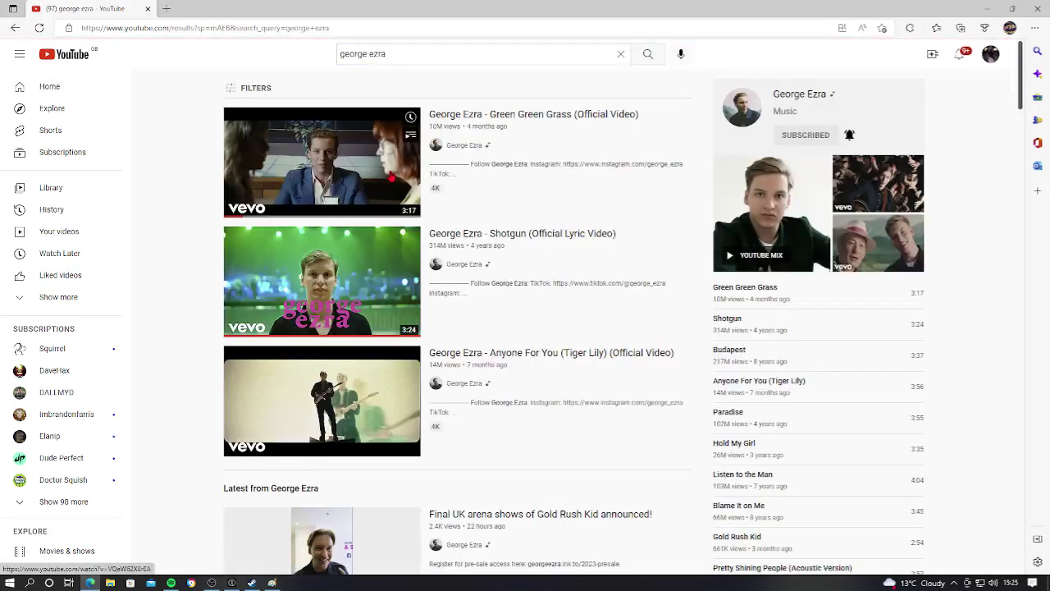
# - Find and open the video "George Ezra - Shotgun (Lyrics)" by Chill Harder among the search results
pyautogui.moveTo(322, 280)
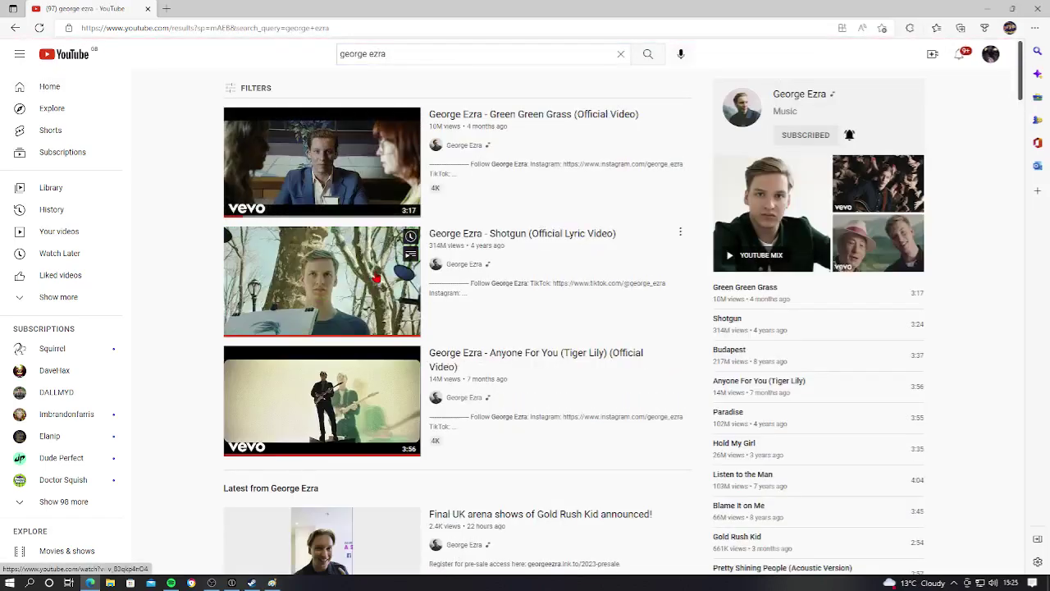
pyautogui.scroll(-5, 340, 359)
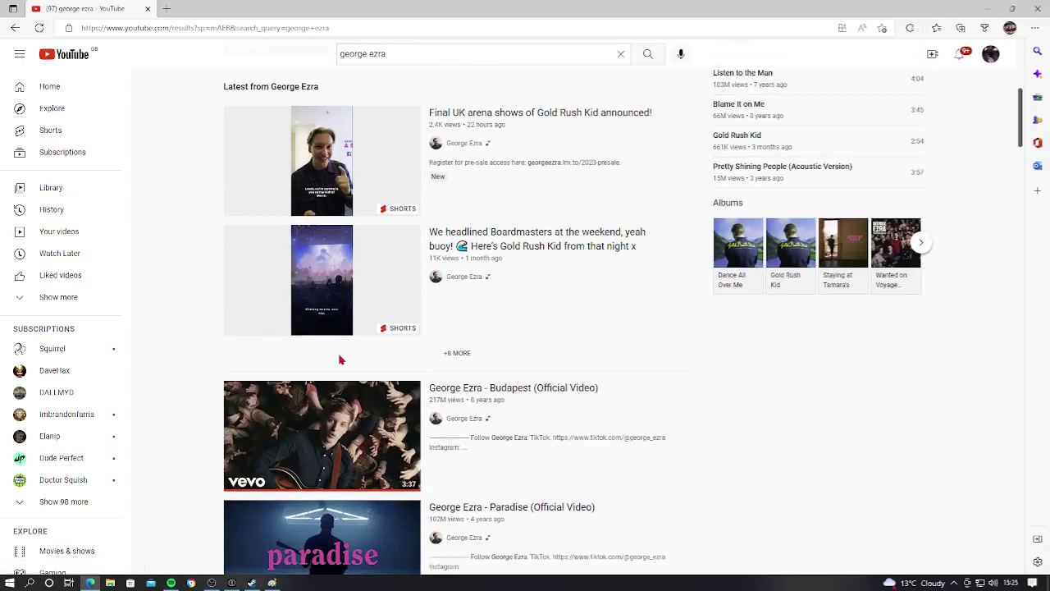
pyautogui.scroll(-4, 341, 359)
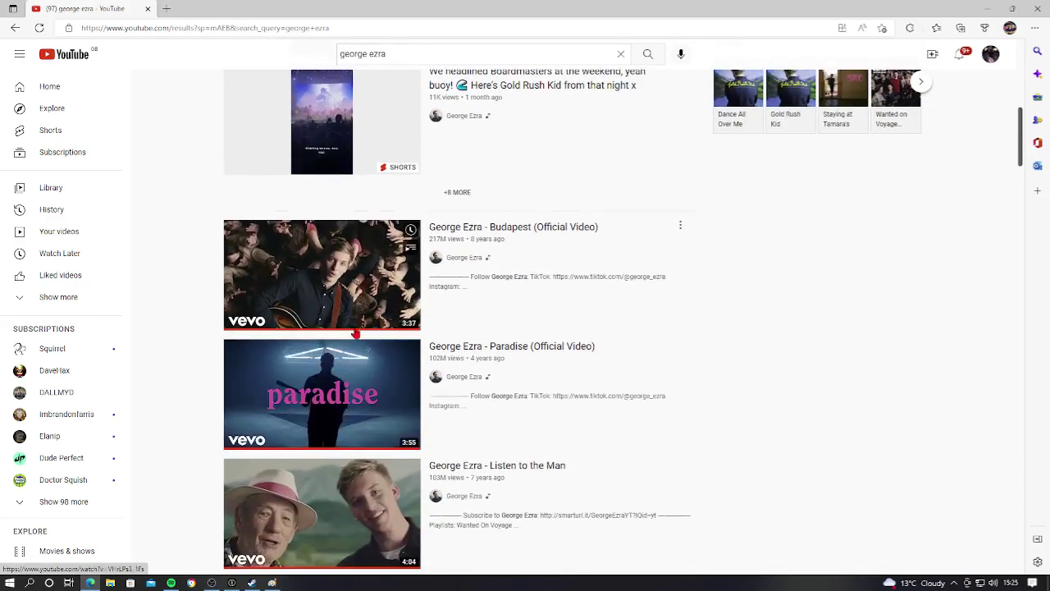
pyautogui.scroll(-1, 351, 337)
pyautogui.scroll(-3, 350, 337)
pyautogui.scroll(-3, 351, 337)
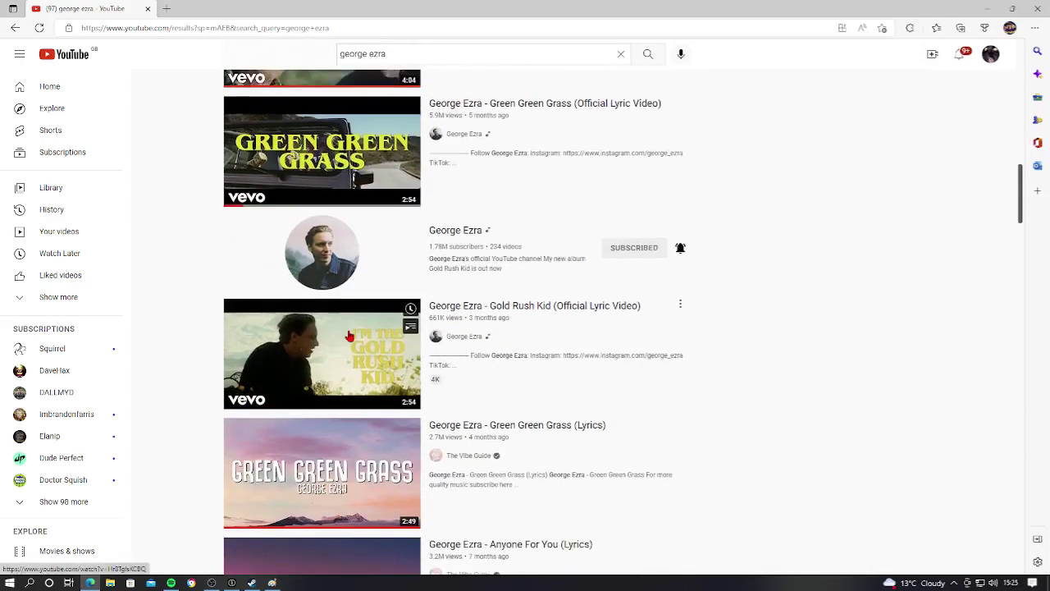
pyautogui.scroll(-6, 350, 337)
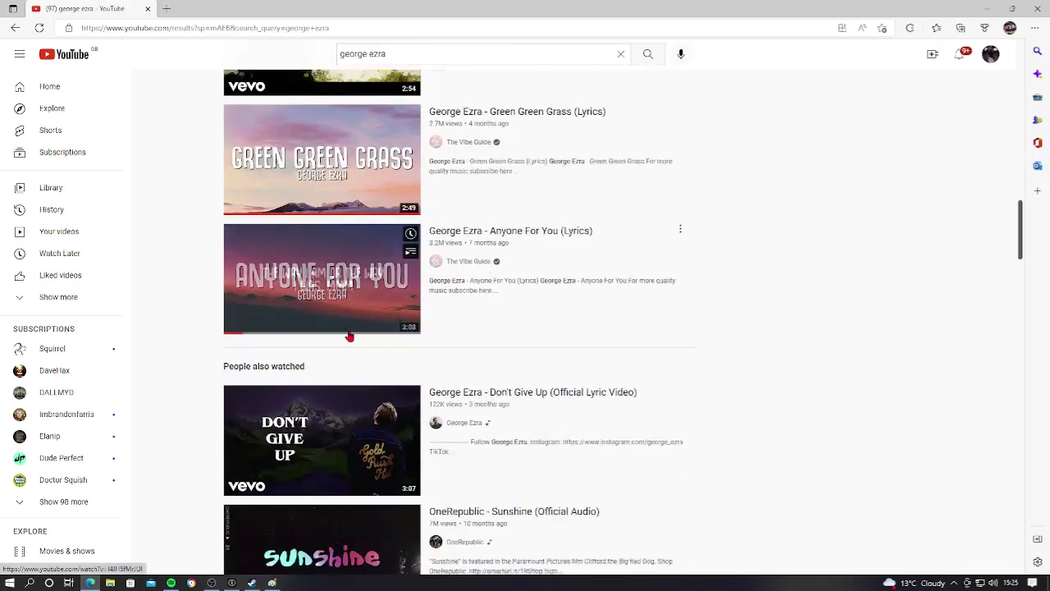
pyautogui.scroll(-8, 350, 334)
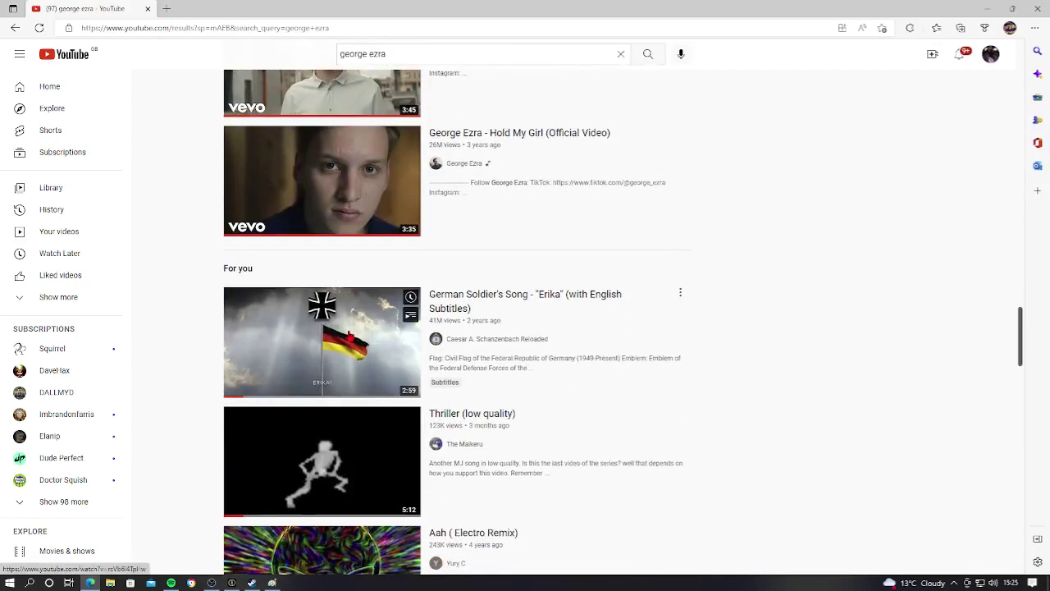
pyautogui.scroll(-9, 291, 361)
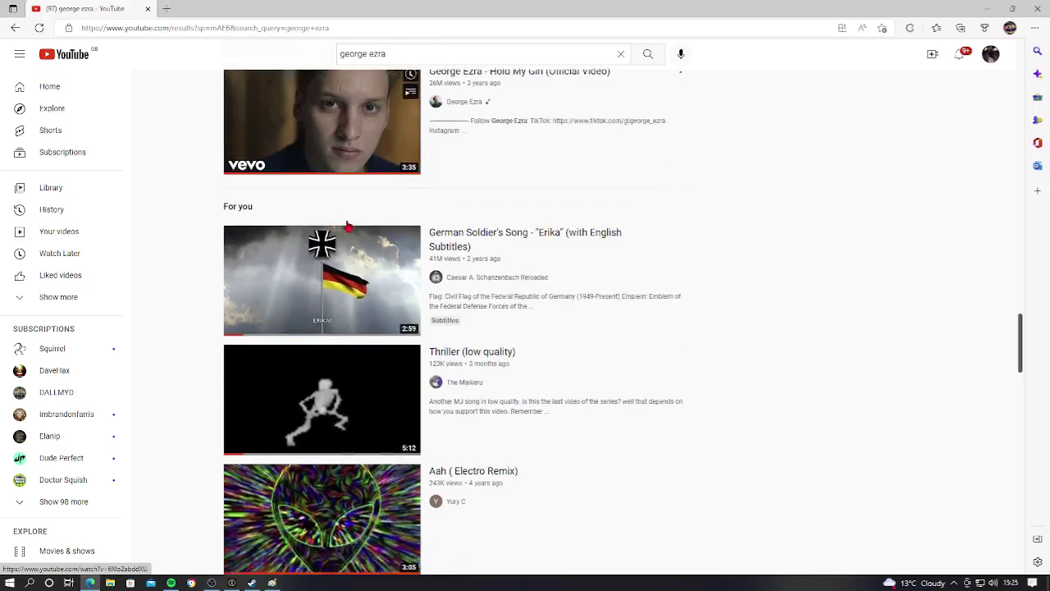
pyautogui.scroll(-2, 349, 228)
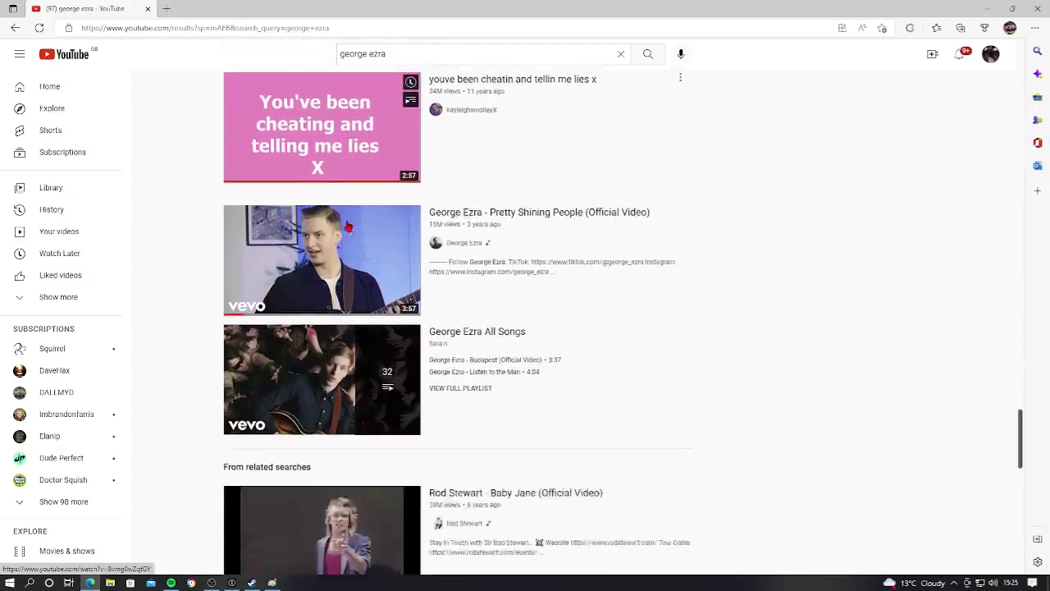
pyautogui.scroll(-9, 420, 187)
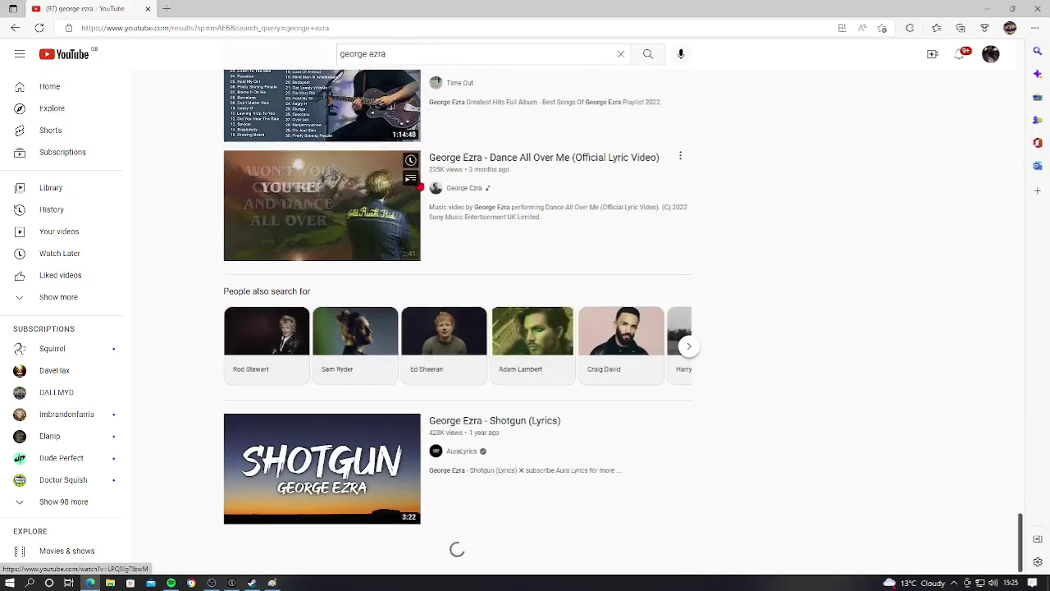
pyautogui.scroll(-3, 373, 339)
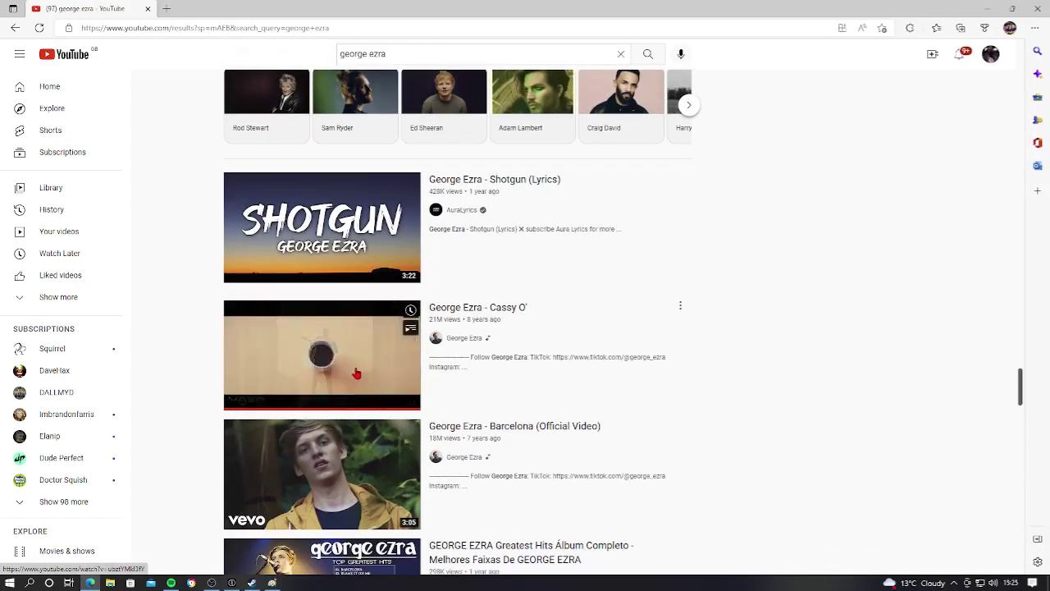
pyautogui.scroll(-9, 382, 205)
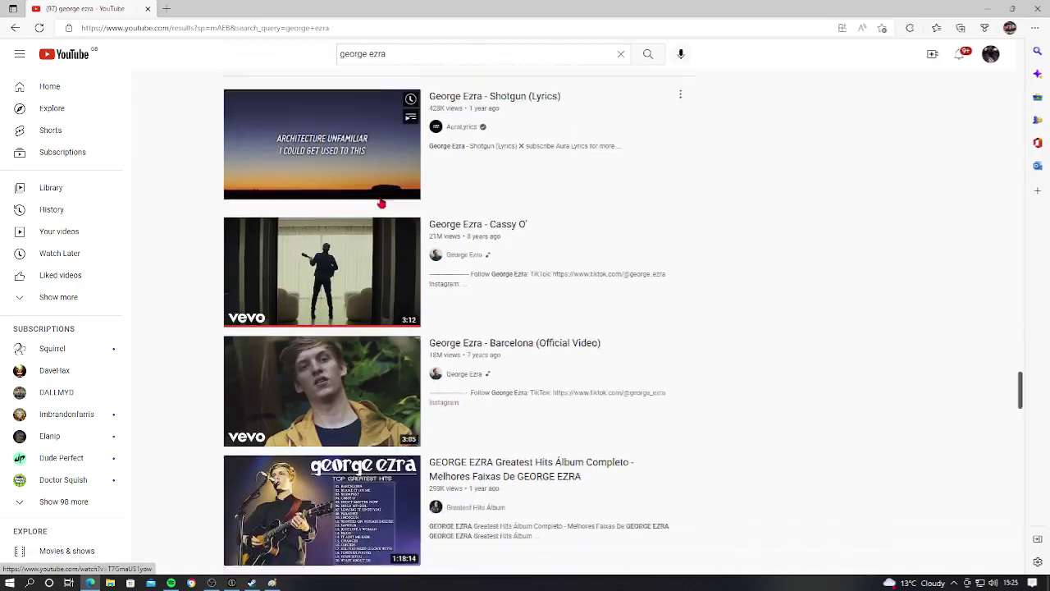
pyautogui.scroll(8, 336, 435)
pyautogui.scroll(-10, 335, 434)
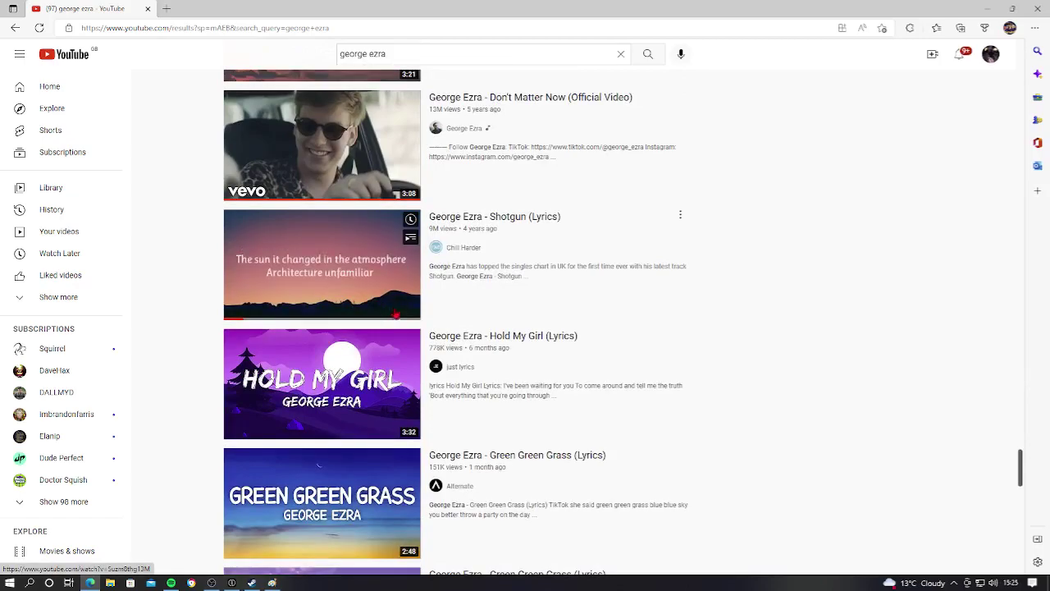
pyautogui.click(363, 246)
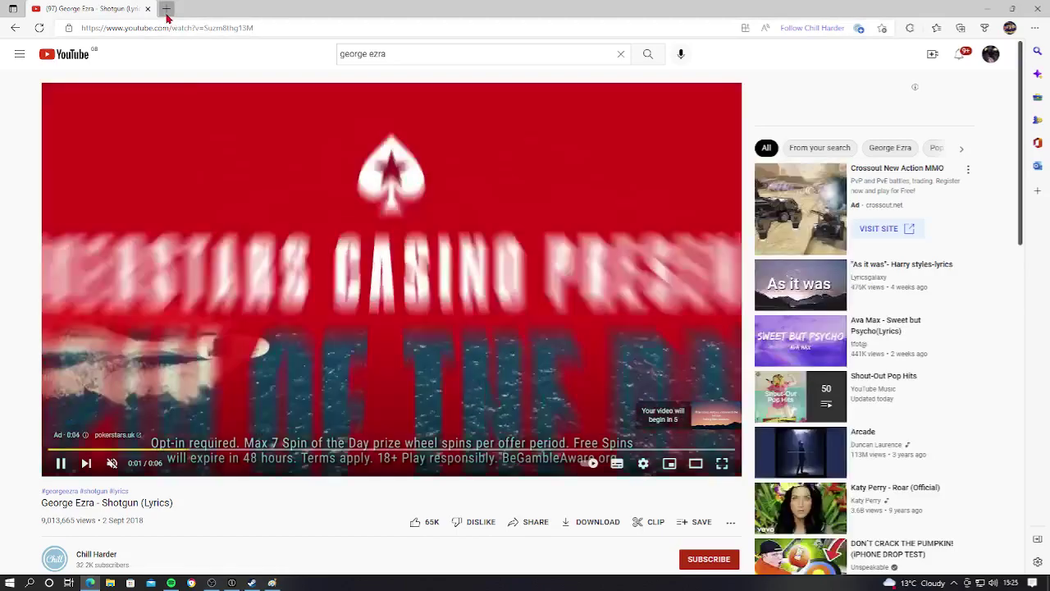
# - Search the web for "mp3" in a new tab and open the bestmp3converter.com YouTube to Mp3 Converter
pyautogui.click(166, 8)
pyautogui.write('m')
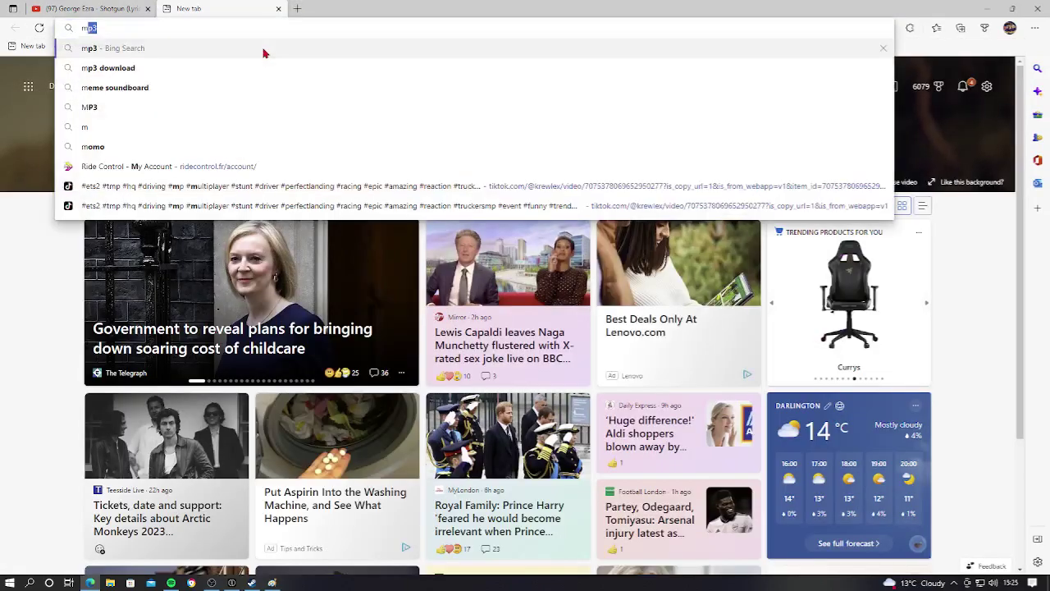
pyautogui.click(264, 50)
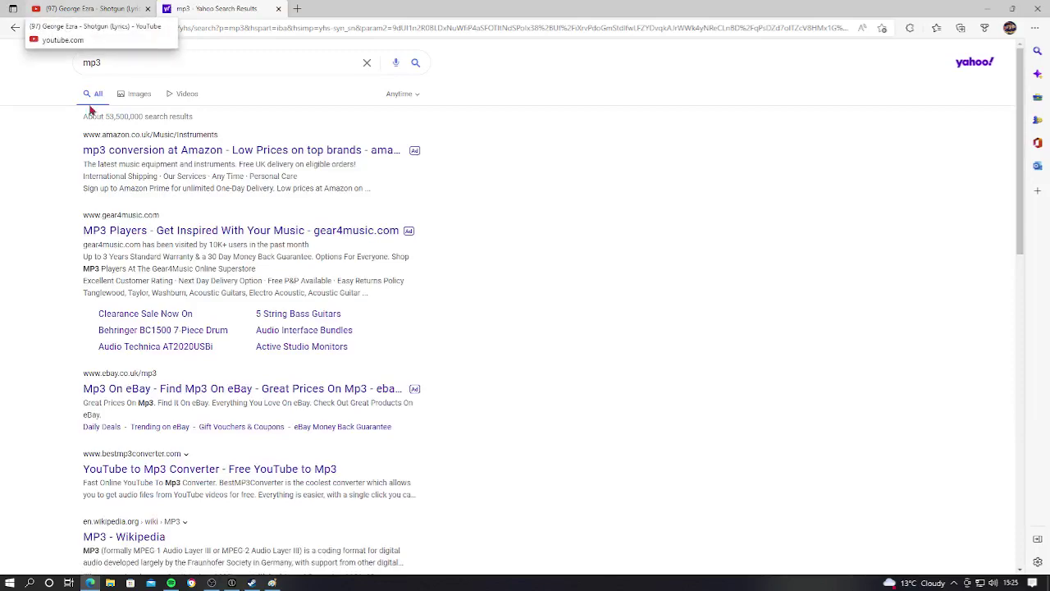
pyautogui.click(246, 483)
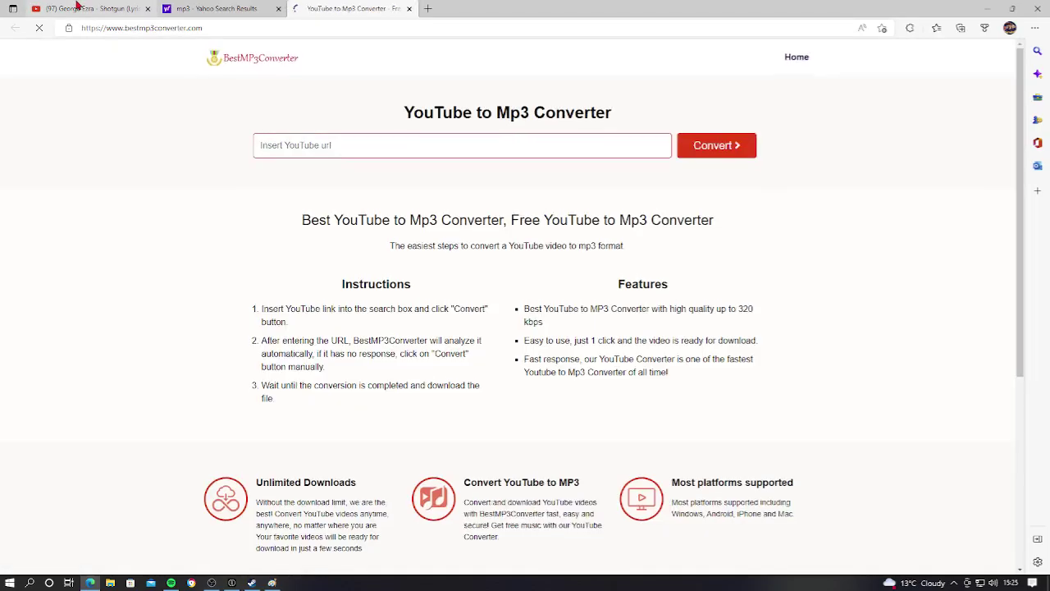
# - Return to the Shotgun lyrics video and copy its web address
pyautogui.click(57, 8)
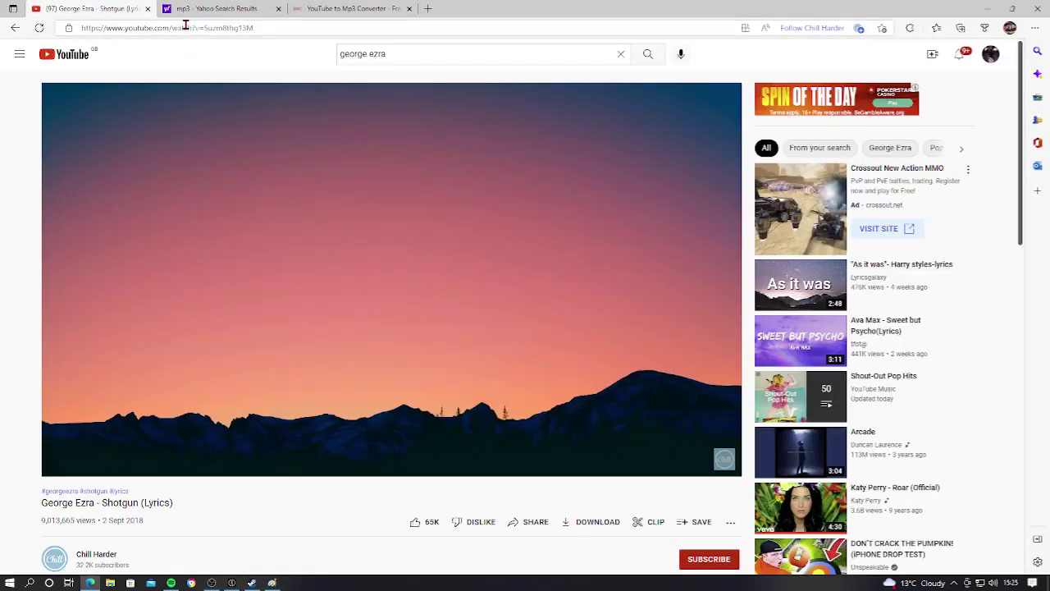
pyautogui.click(188, 28)
pyautogui.hotkey('ctrl', 'c')
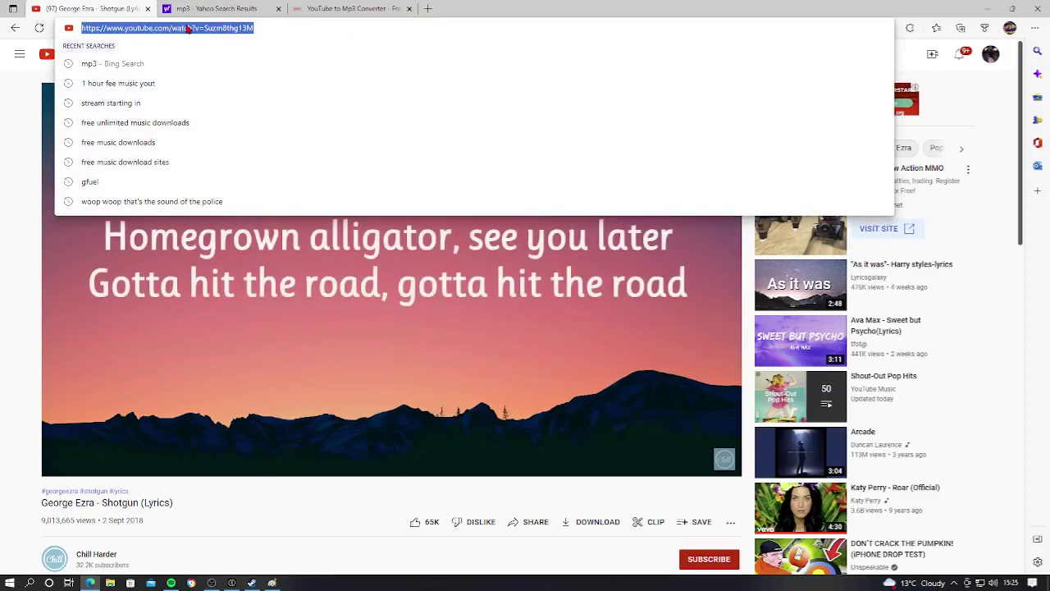
# - Convert the copied Shotgun video link on BestMP3Converter and download it as a 128 kbps mp3, closing the antivirus alert and the advert tabs
pyautogui.click(350, 7)
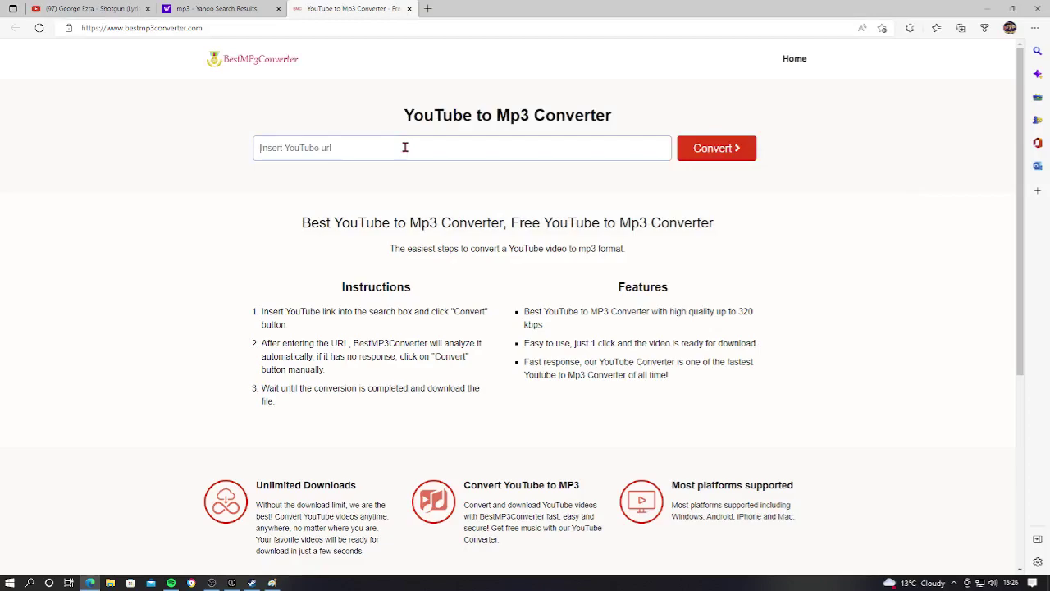
pyautogui.hotkey('ctrl', 'v')
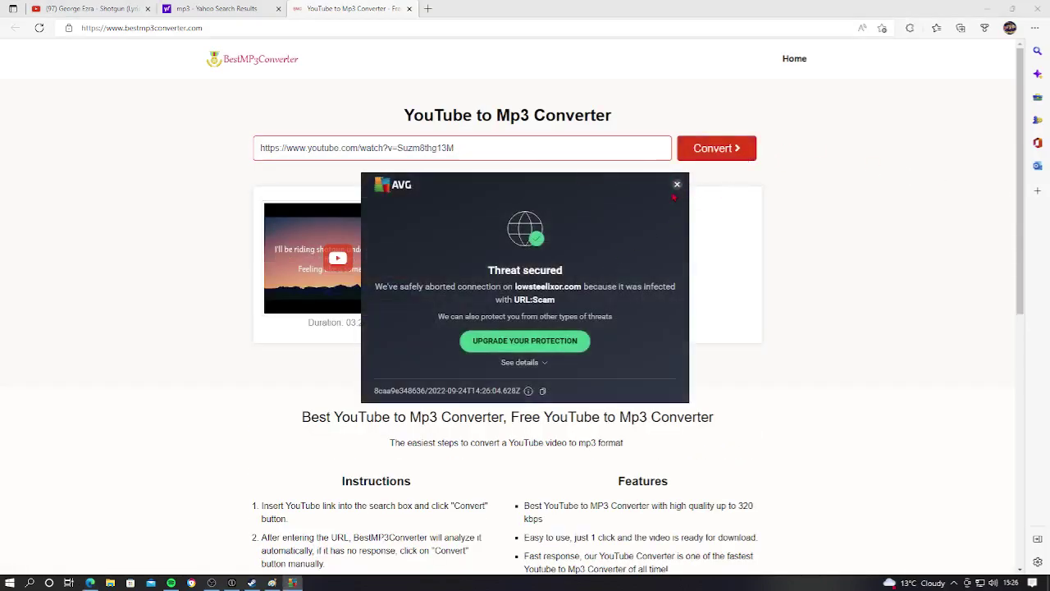
pyautogui.click(677, 185)
pyautogui.click(623, 296)
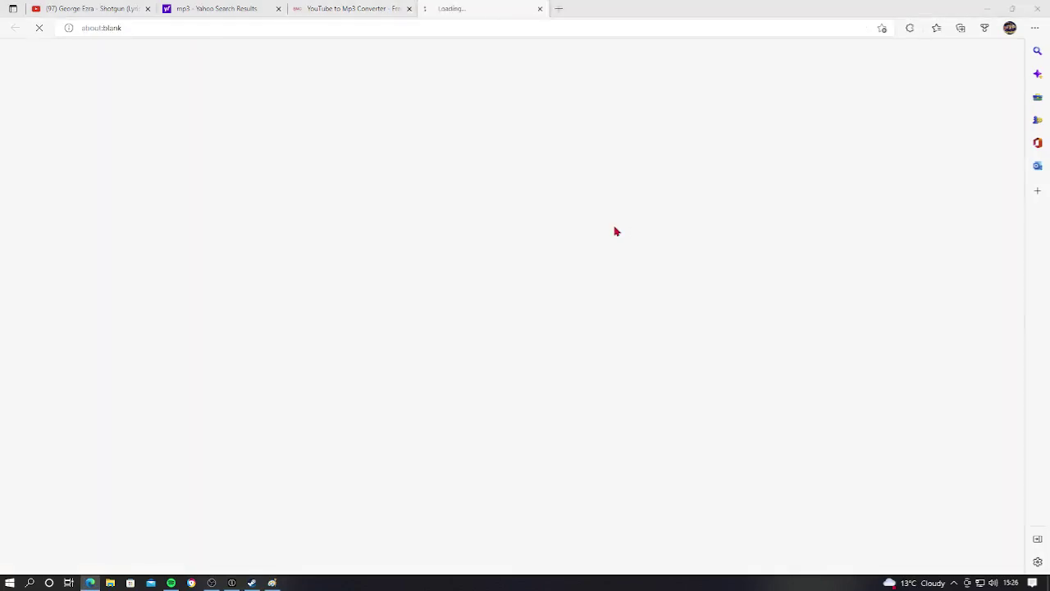
pyautogui.click(539, 9)
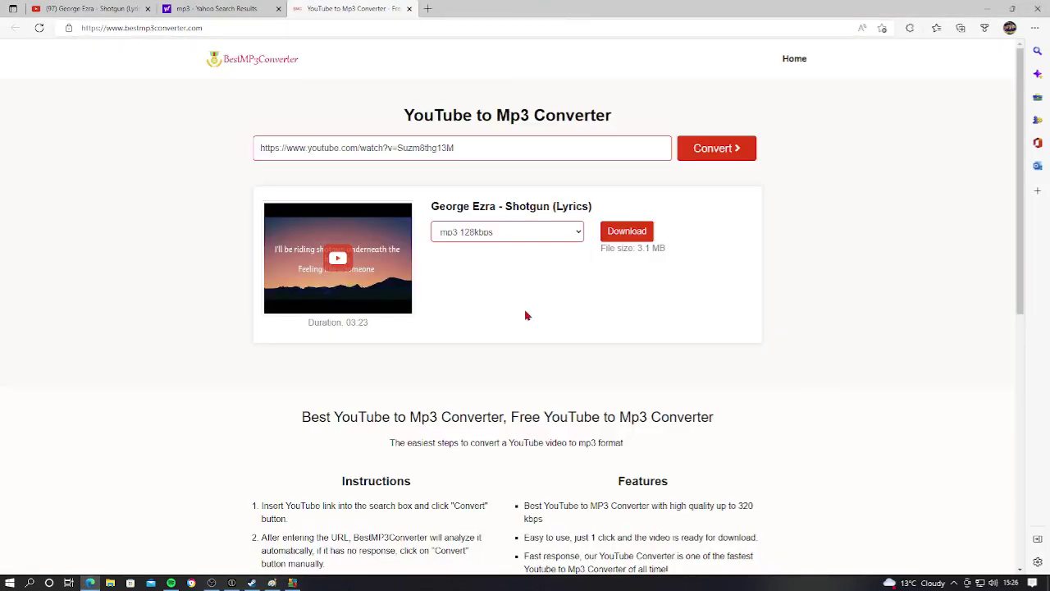
pyautogui.click(608, 236)
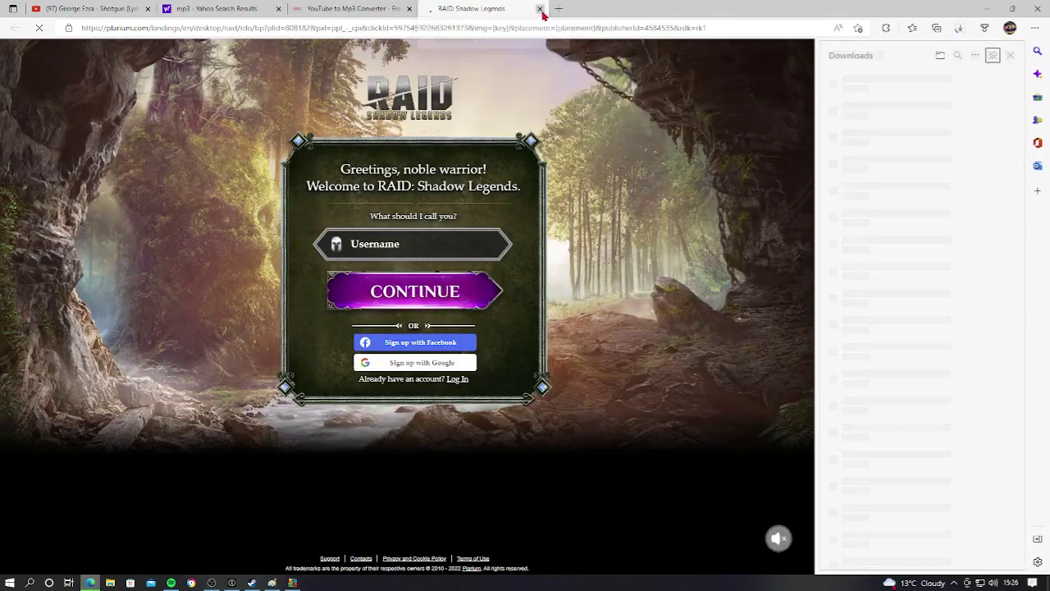
pyautogui.click(540, 9)
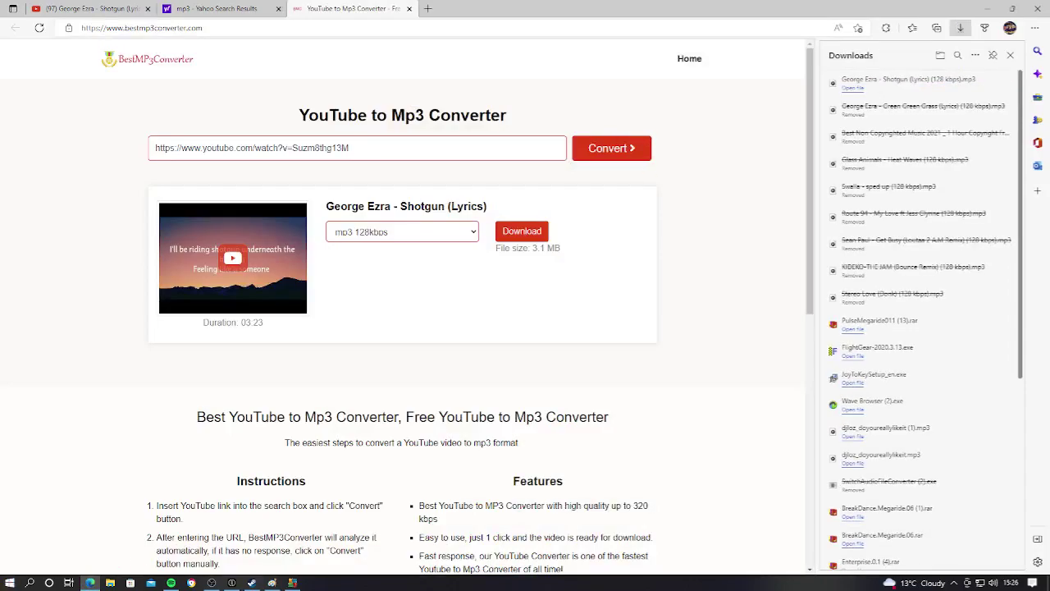
# - In File Explorer, move the downloaded George Ezra - Shotgun mp3 from Downloads to the Music folder
pyautogui.click(110, 583)
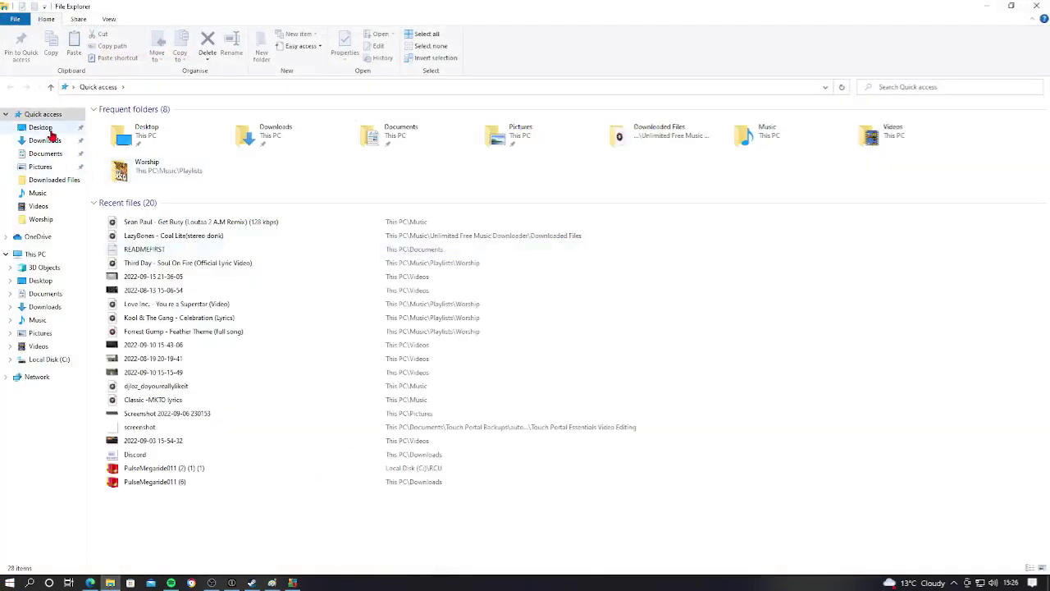
pyautogui.click(45, 141)
pyautogui.moveTo(141, 138); pyautogui.dragTo(37, 194)
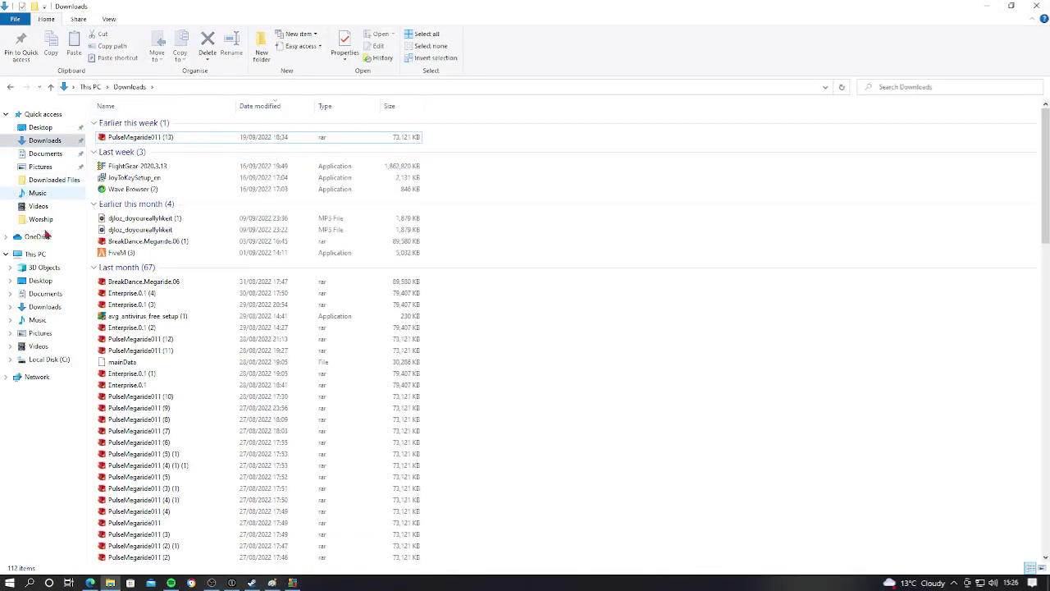
# - Switch to DJUCED, reload the explorer's Music folder and load George Ezra - Shotgun (Lyrics) onto deck 1
pyautogui.click(231, 582)
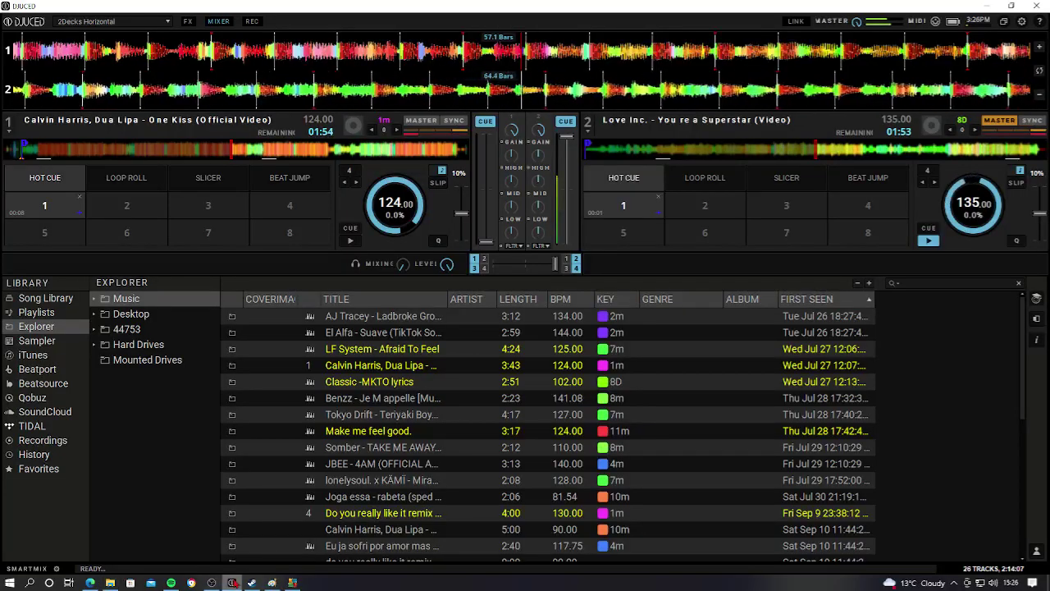
pyautogui.click(33, 312)
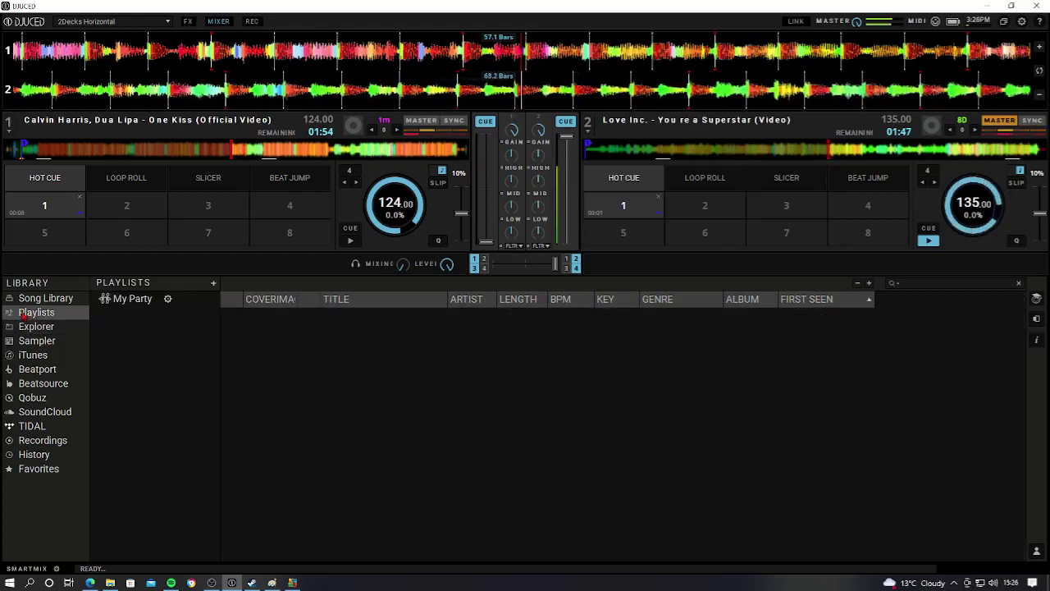
pyautogui.click(41, 299)
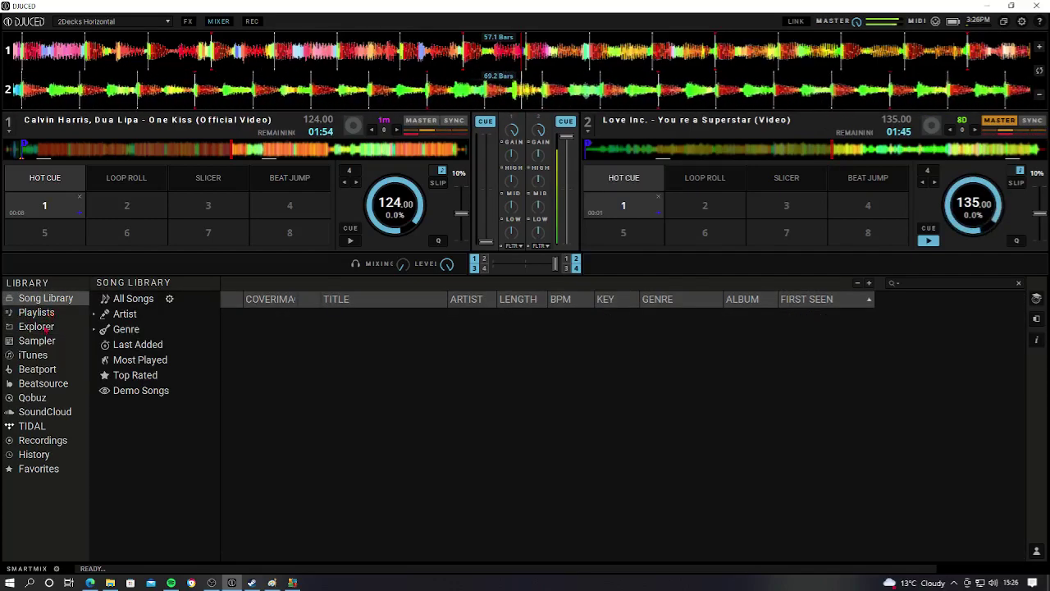
pyautogui.click(36, 312)
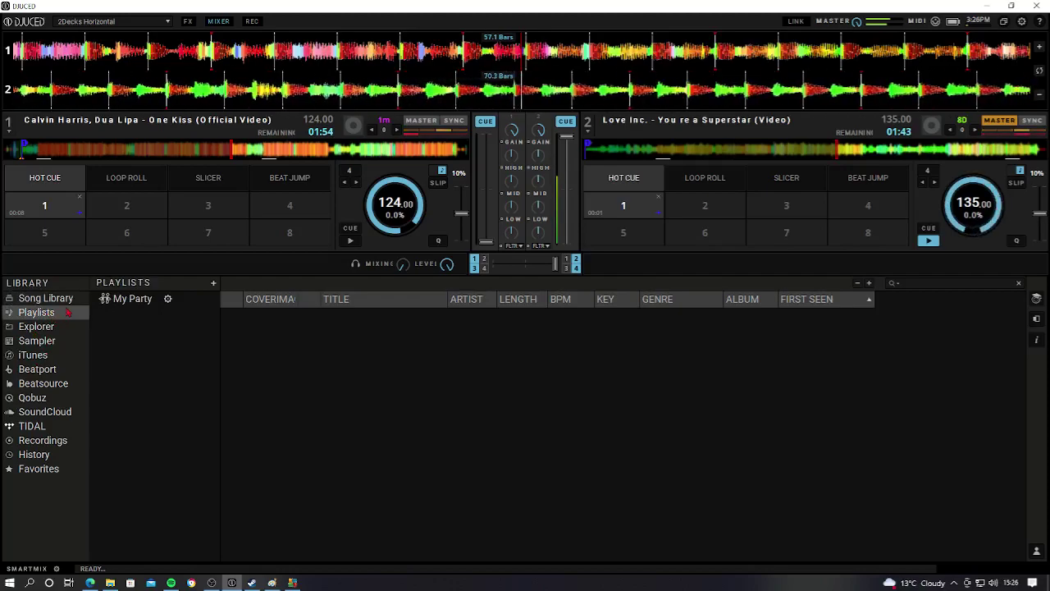
pyautogui.click(61, 300)
pyautogui.click(51, 326)
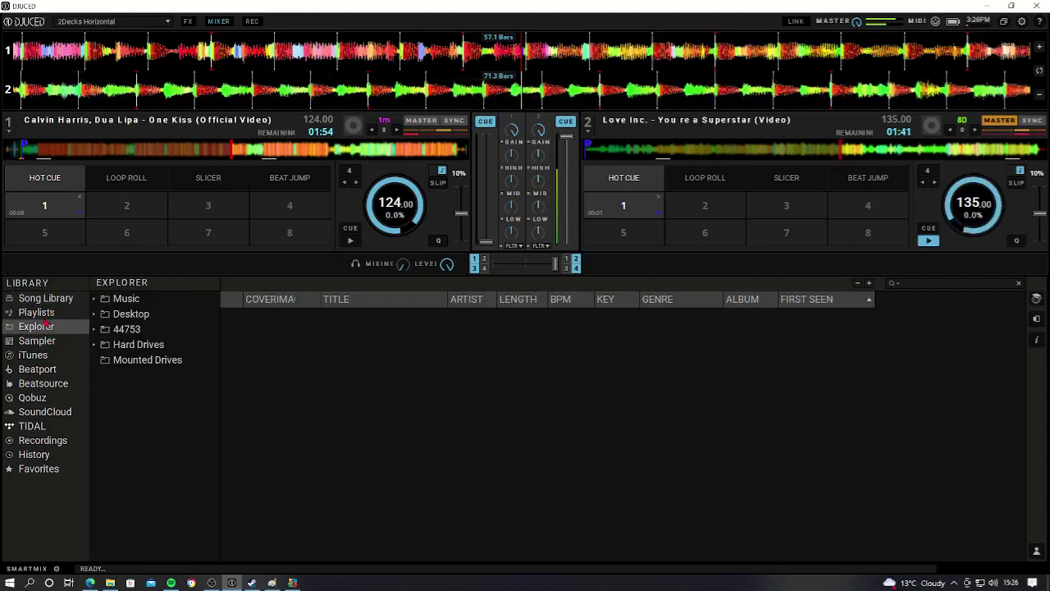
pyautogui.click(115, 300)
pyautogui.scroll(-4, 726, 513)
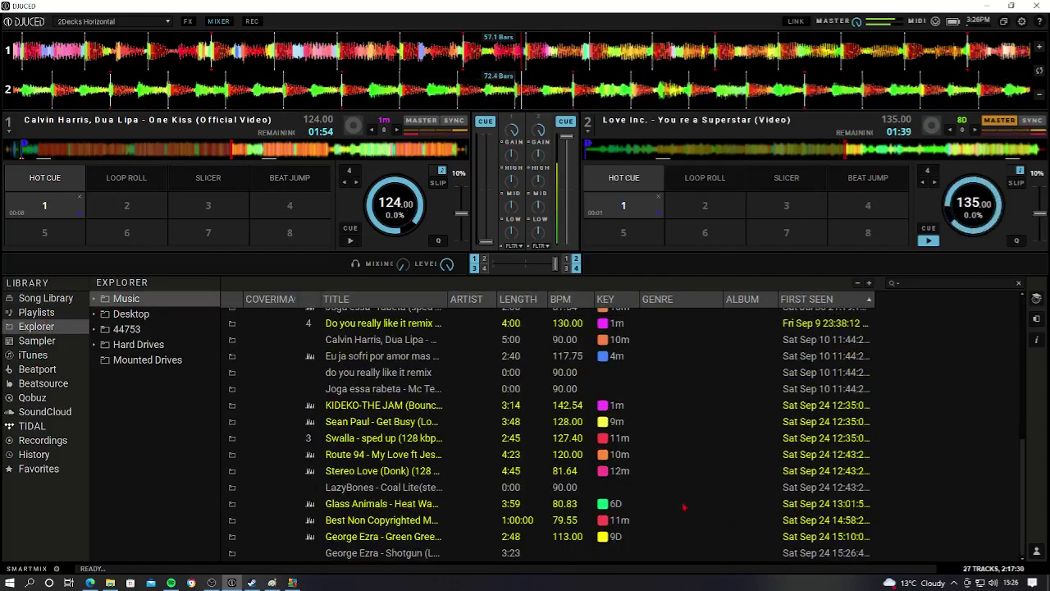
pyautogui.doubleClick(490, 556)
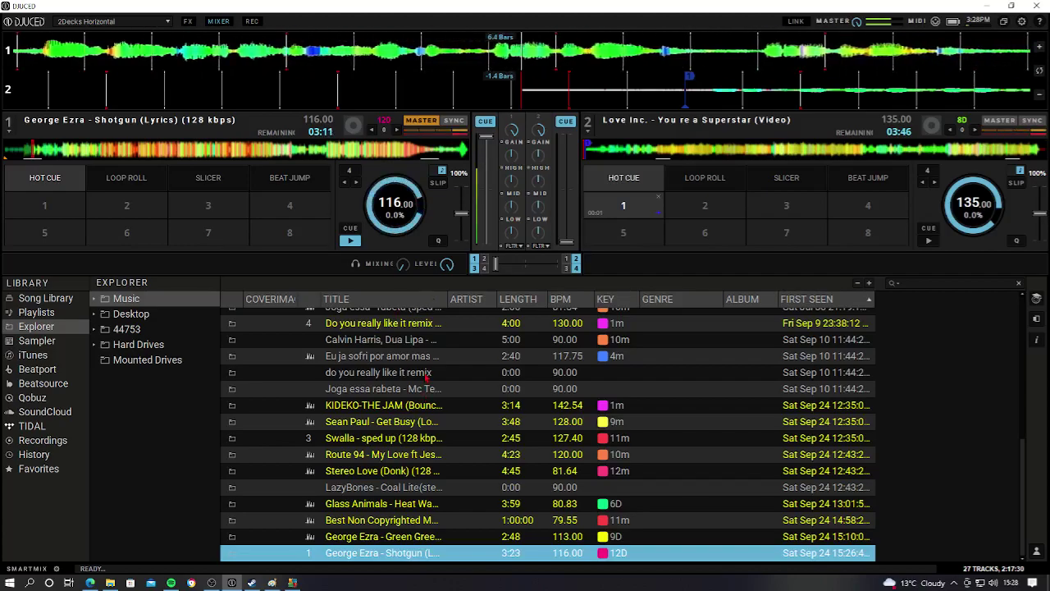
# - Switch to the browser's converter page and bring up the OBS window to check the running recording
pyautogui.scroll(4, 427, 377)
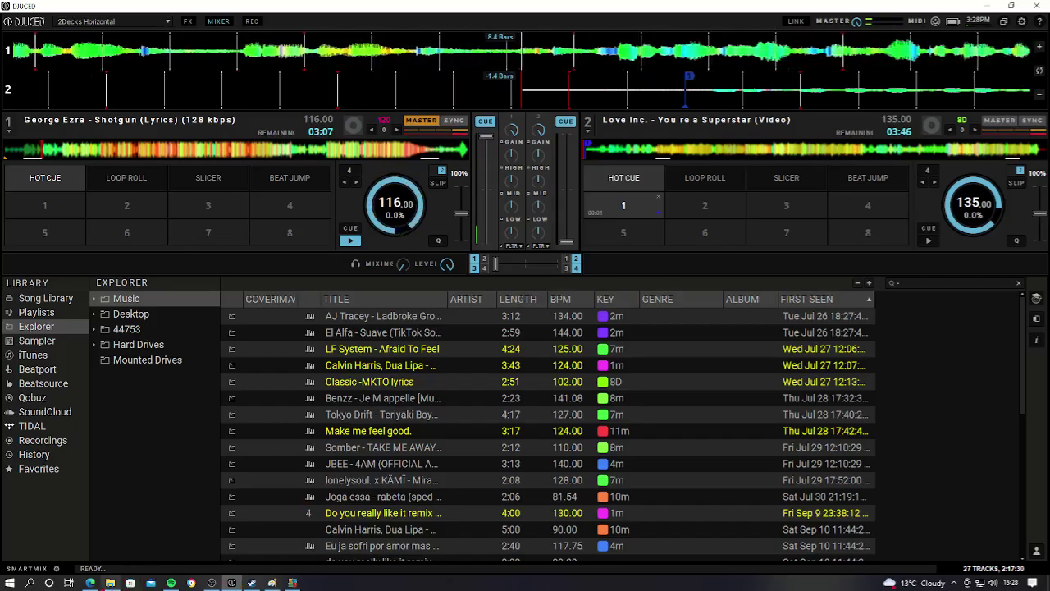
pyautogui.moveTo(109, 583)
pyautogui.click(90, 513)
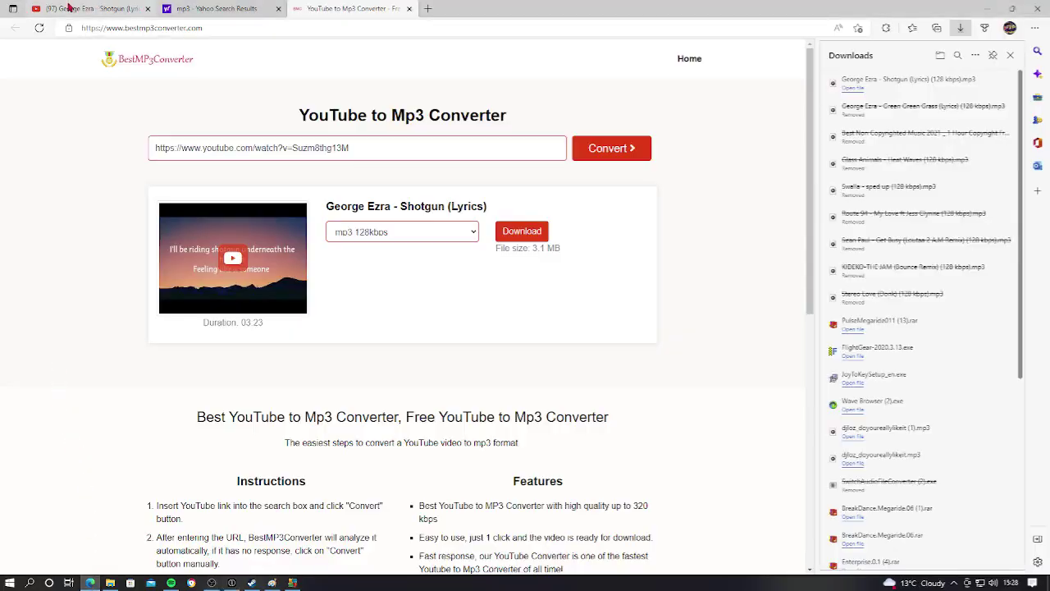
pyautogui.click(211, 583)
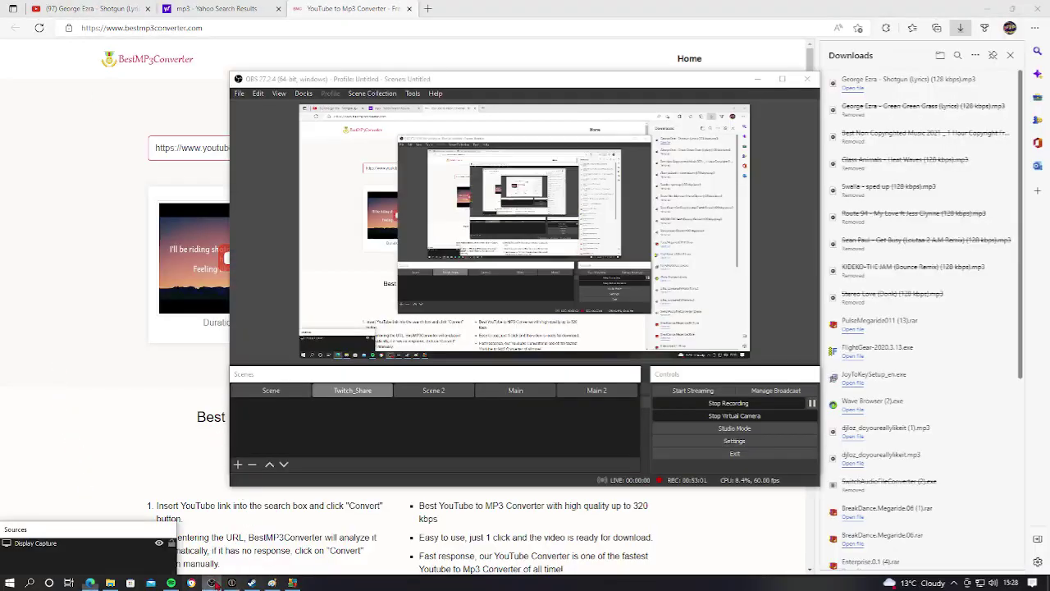
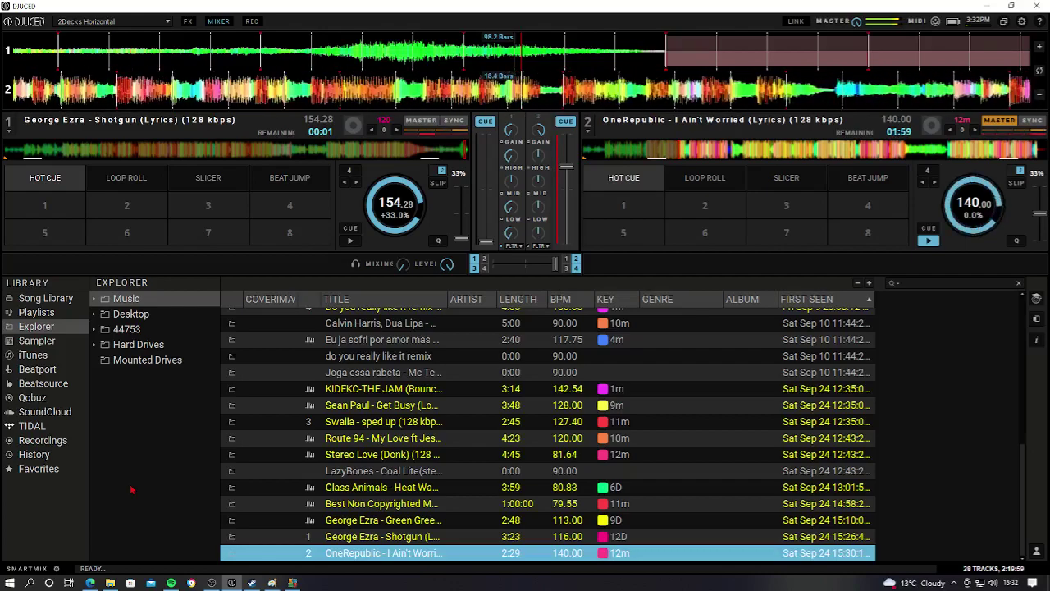
# - Try to load the LazyBones - Coal Lite track onto deck 1, and bring the OBS window up over DJUCED
pyautogui.doubleClick(307, 470)
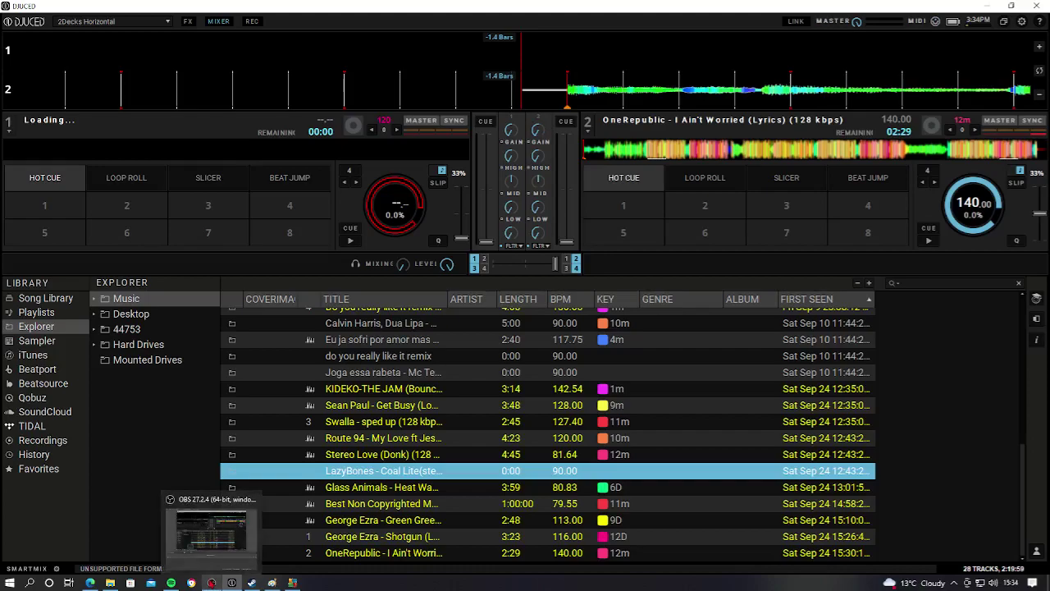
pyautogui.click(231, 583)
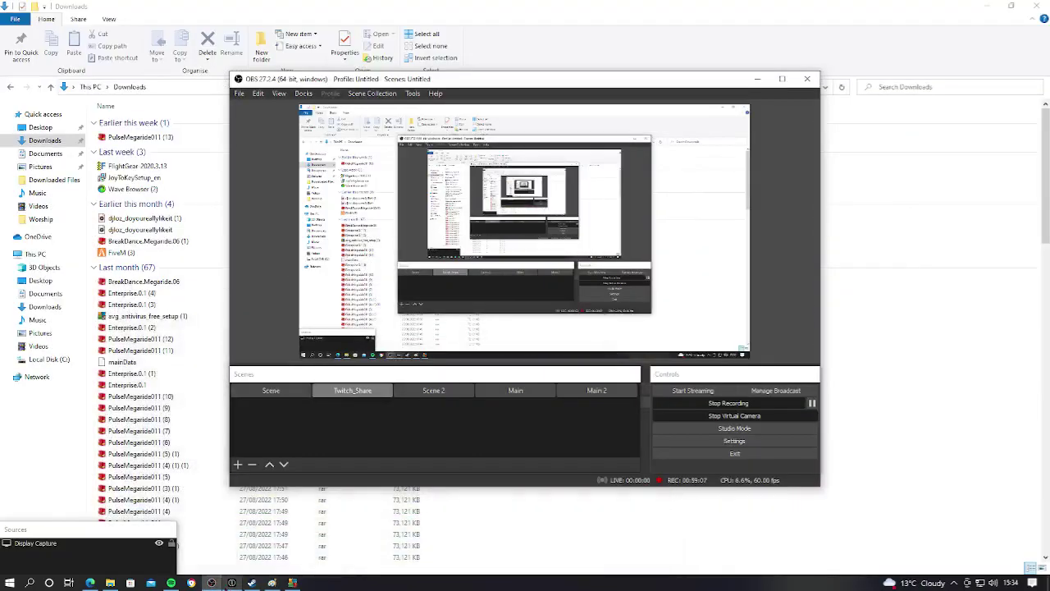
pyautogui.click(232, 583)
pyautogui.click(212, 583)
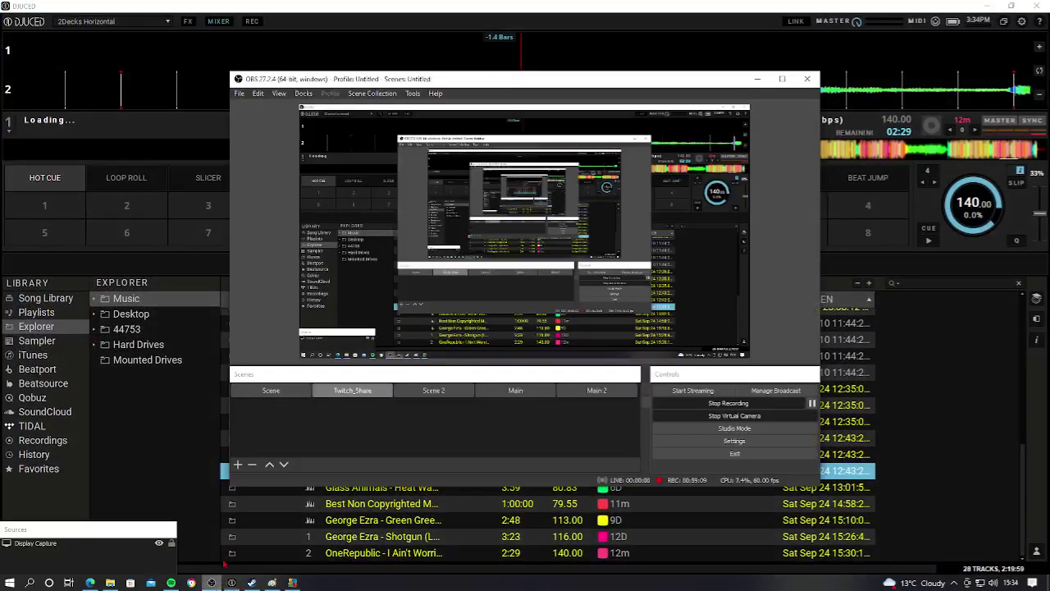